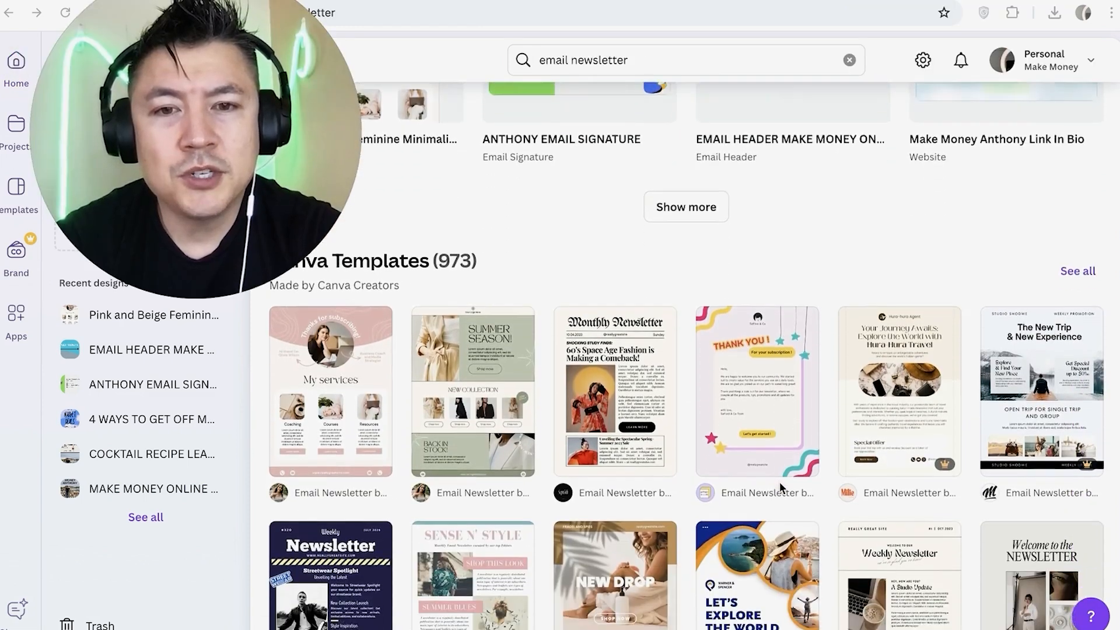
Search for email newsletter and open the full list of matching templates
scroll(779, 482, "down", 2)
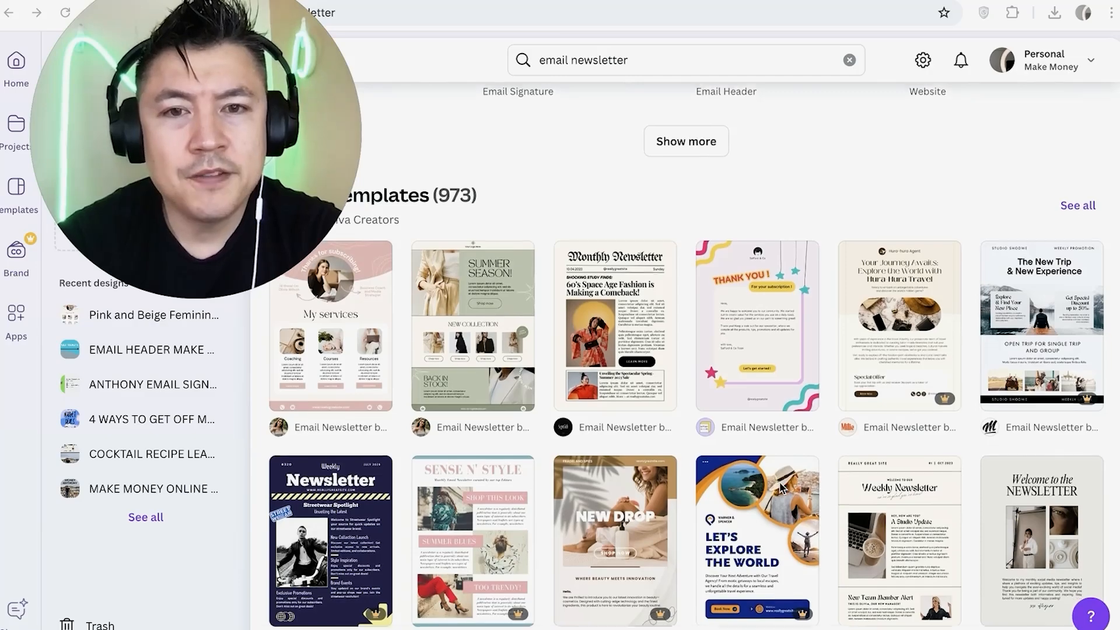
scroll(779, 481, "down", 1)
scroll(779, 481, "up", 2)
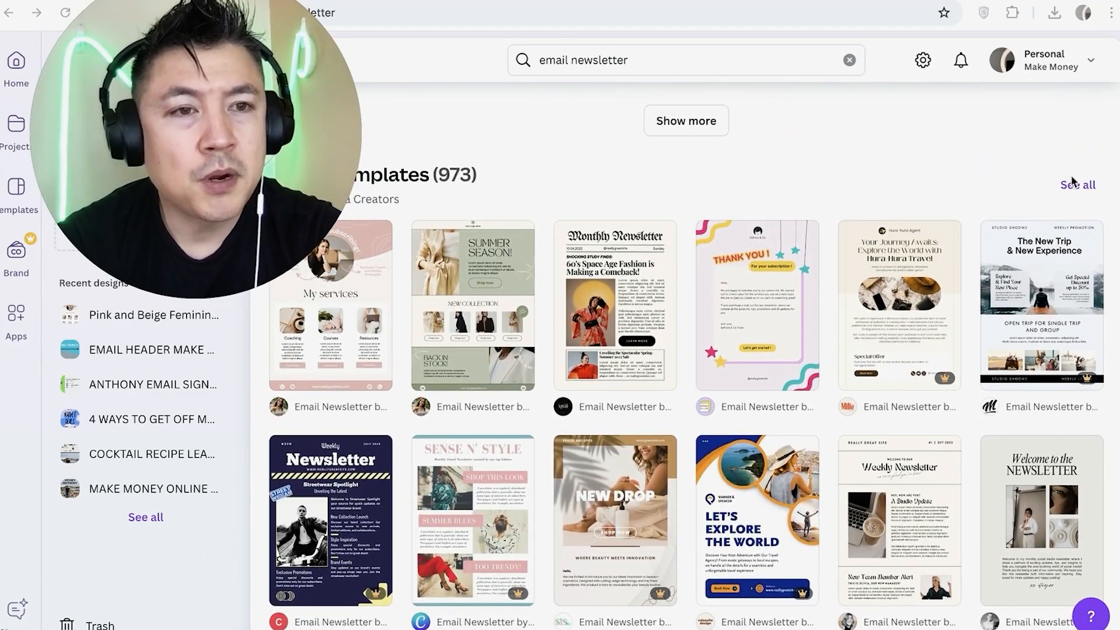
left_click(1076, 185)
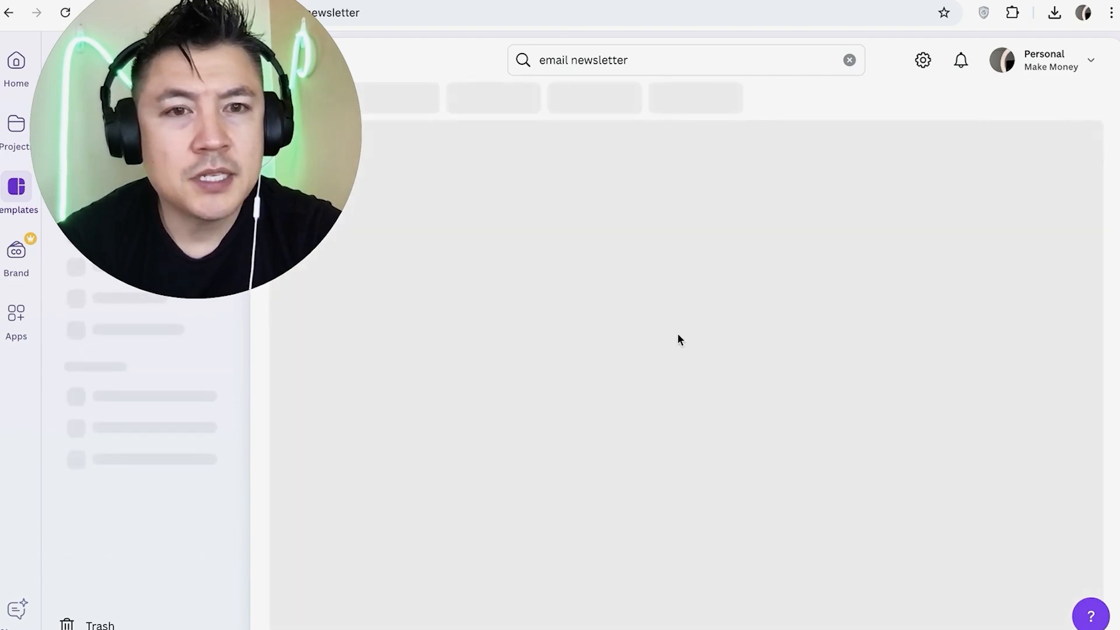
Filter the email newsletter templates by price to show only the free ones
scroll(761, 356, "down", 3)
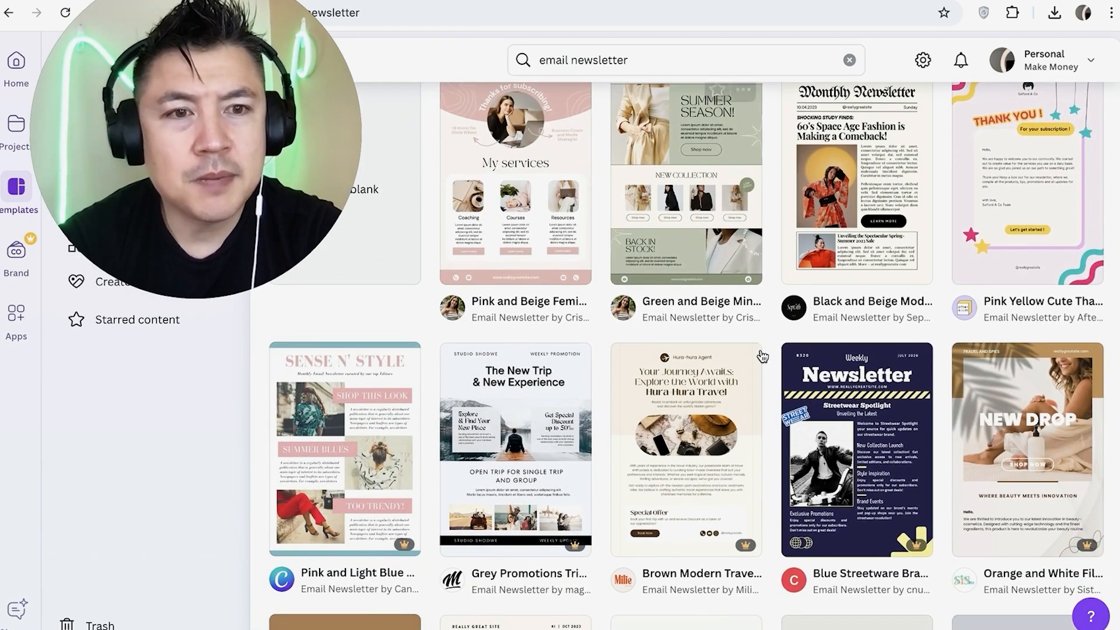
scroll(762, 356, "down", 1)
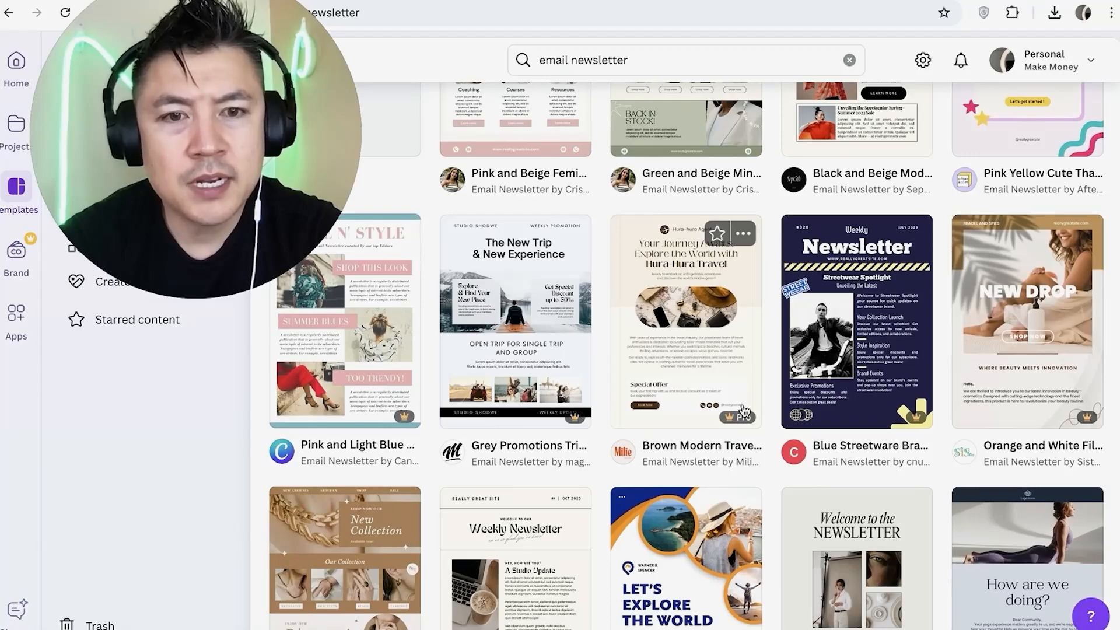
mouse_move(729, 416)
scroll(729, 415, "down", 7)
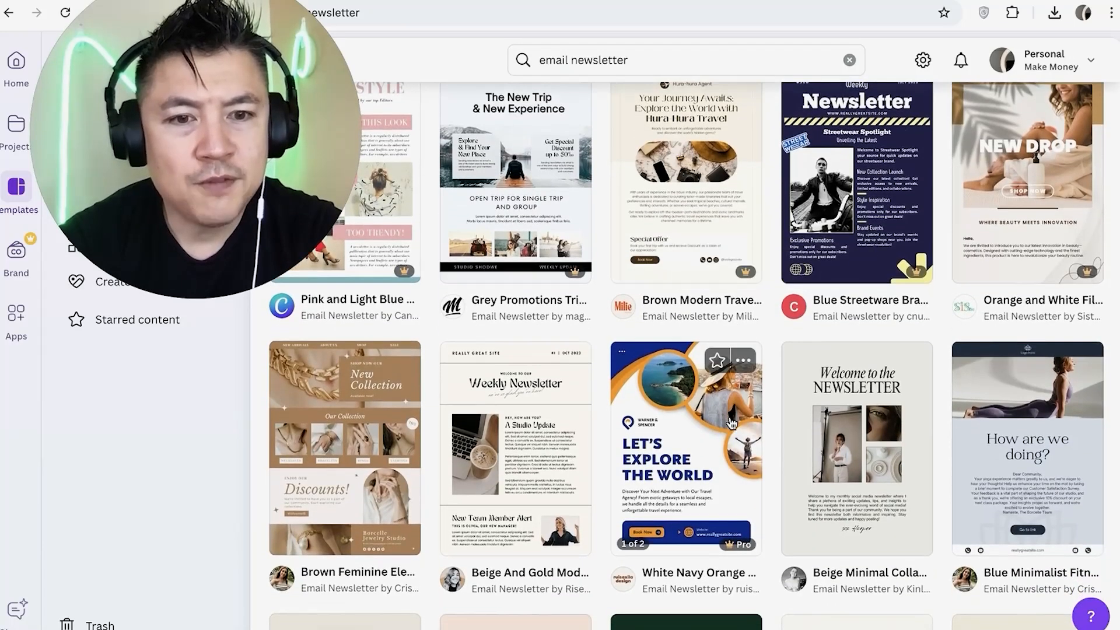
scroll(732, 424, "down", 4)
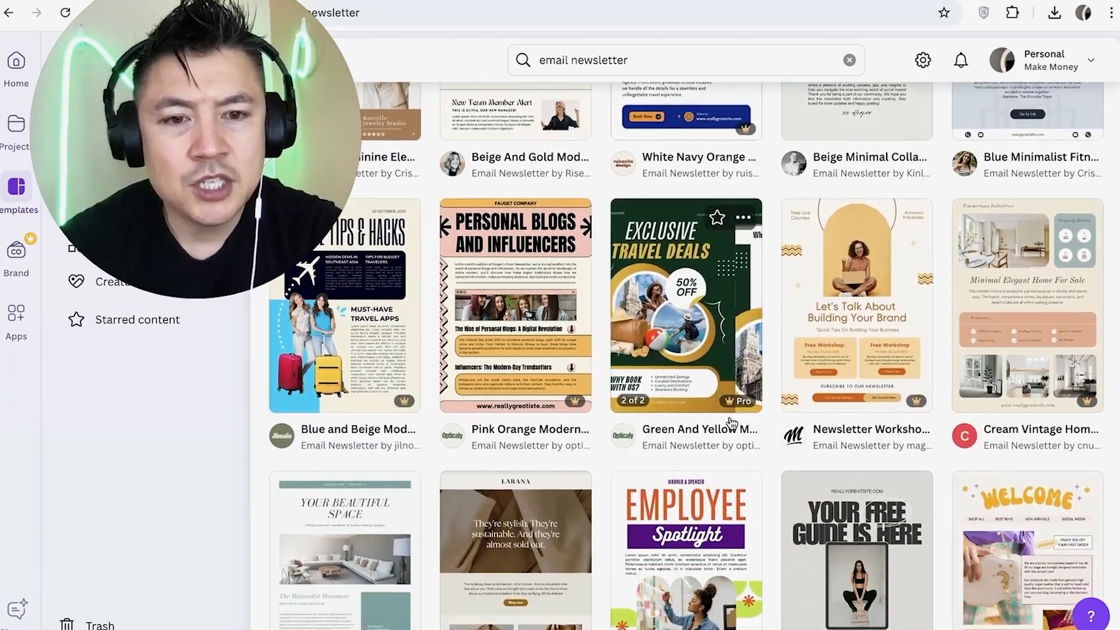
scroll(732, 422, "up", 12)
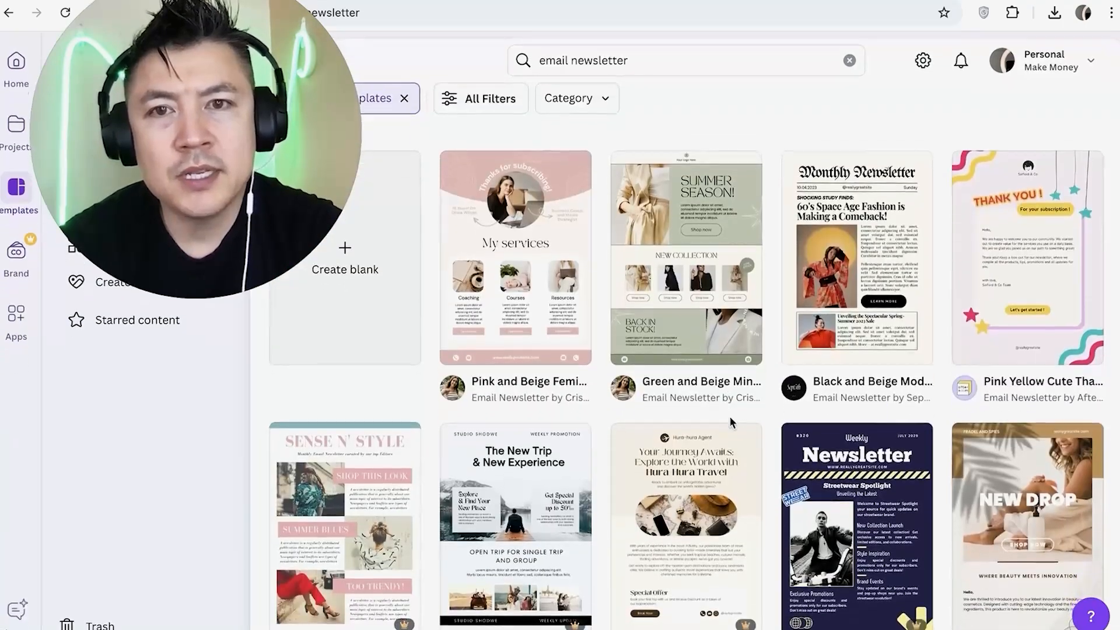
left_click(489, 98)
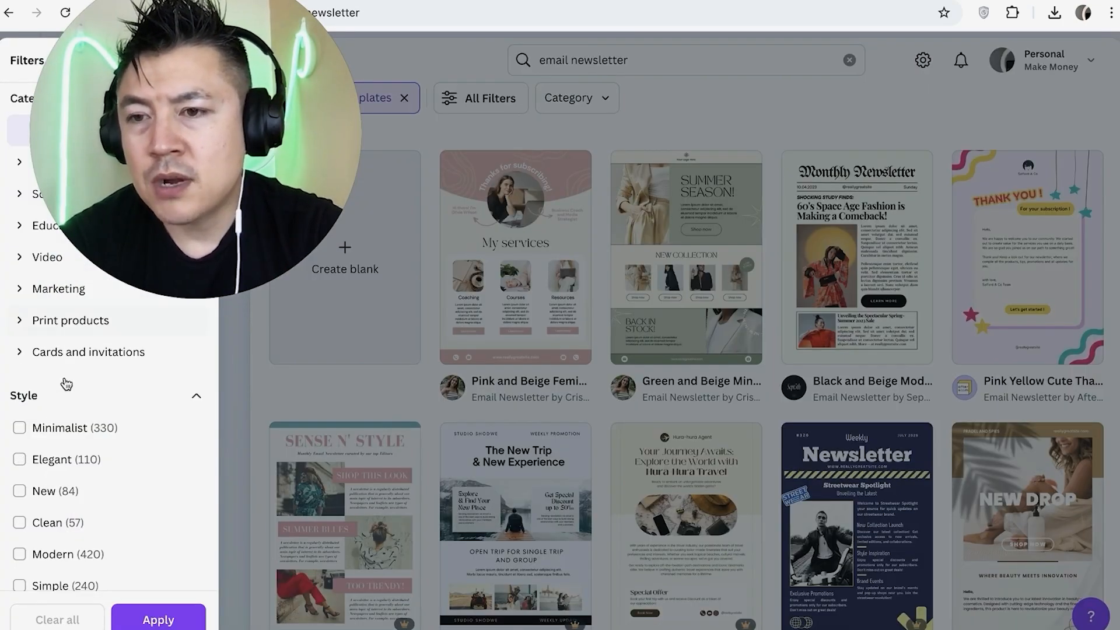
scroll(57, 421, "down", 10)
left_click(56, 432)
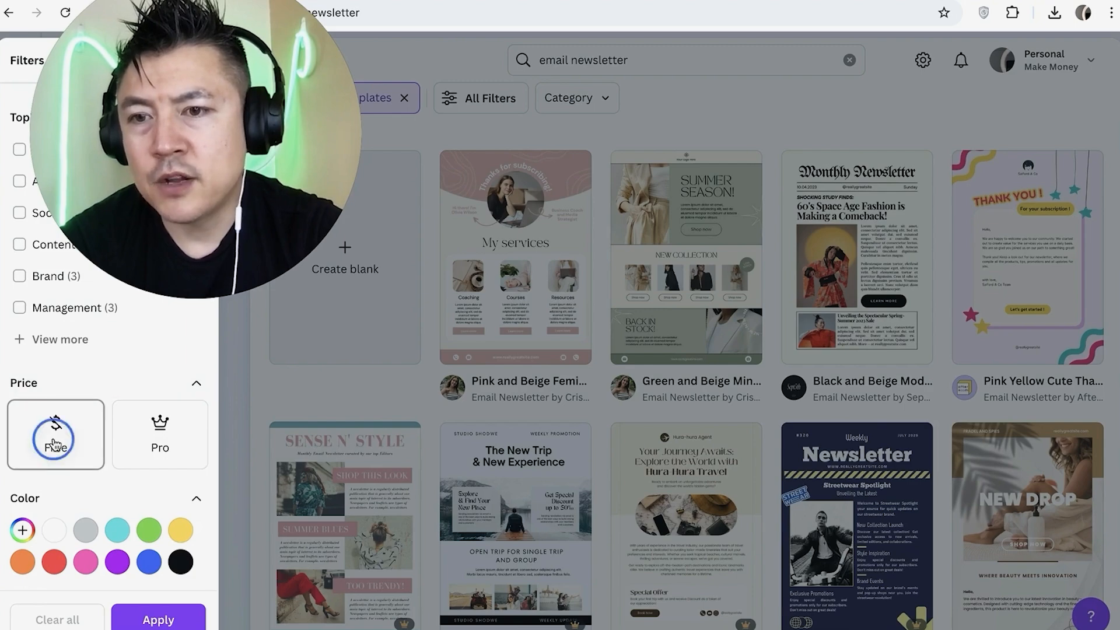
left_click(177, 622)
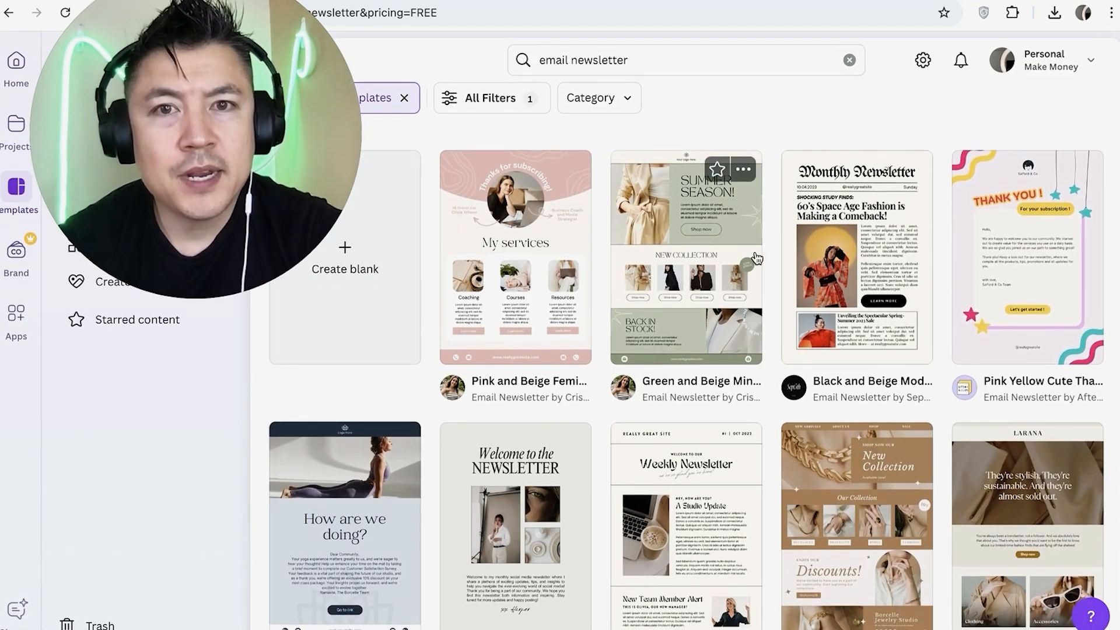
Open the preview of the Black and Beige Modern Newspaper Inspired email newsletter template among the free templates
scroll(803, 309, "down", 1)
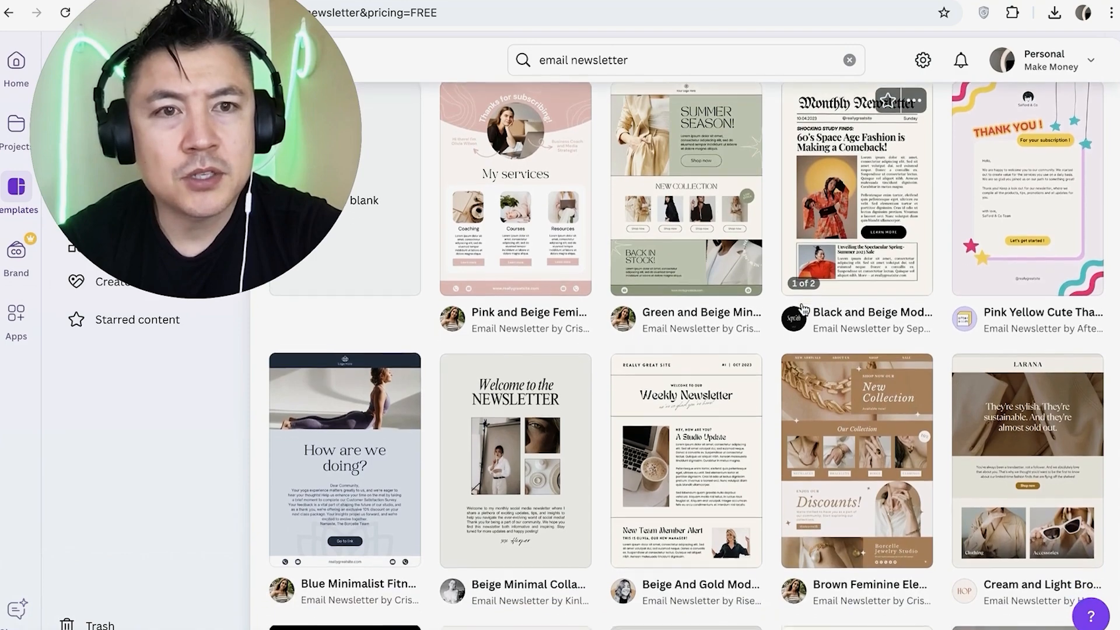
scroll(803, 309, "up", 1)
scroll(740, 284, "down", 4)
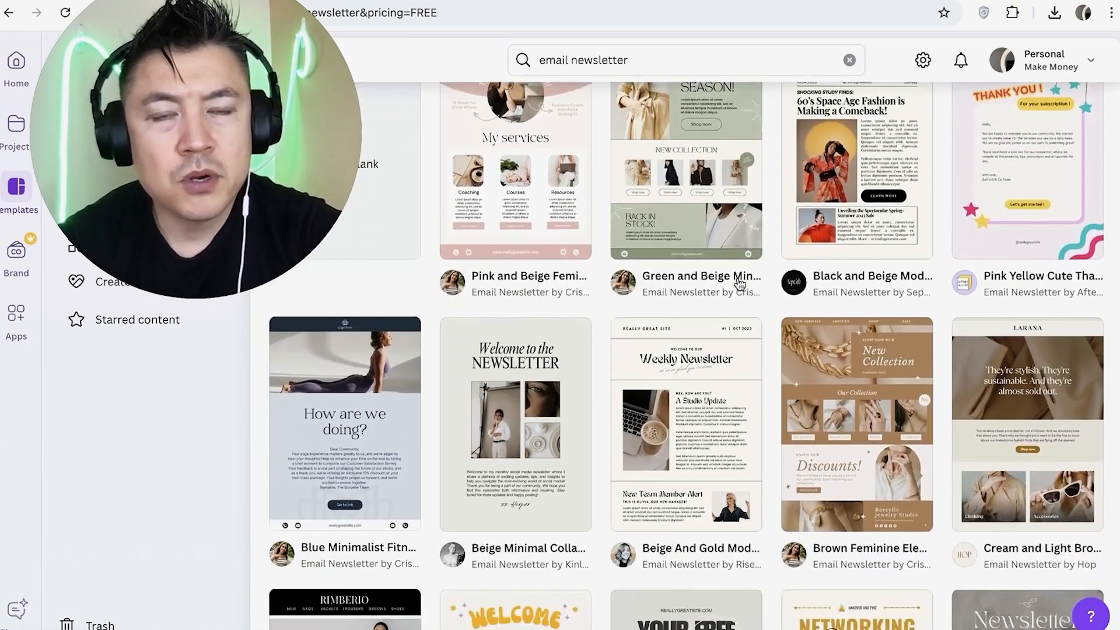
scroll(723, 289, "up", 4)
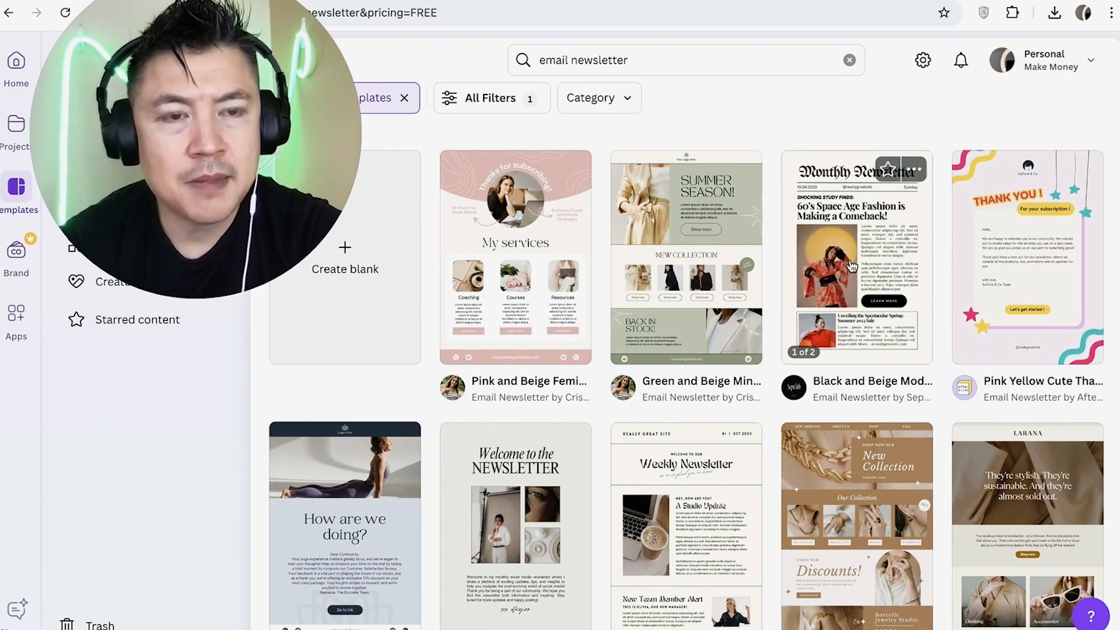
scroll(828, 265, "down", 1)
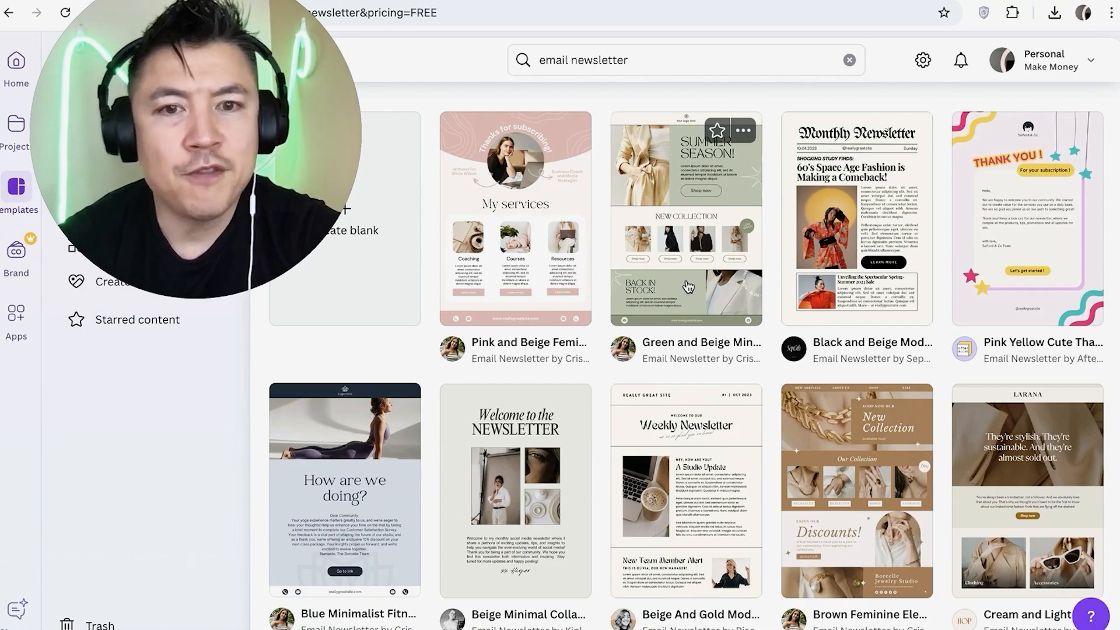
scroll(688, 285, "down", 3)
scroll(704, 474, "up", 3)
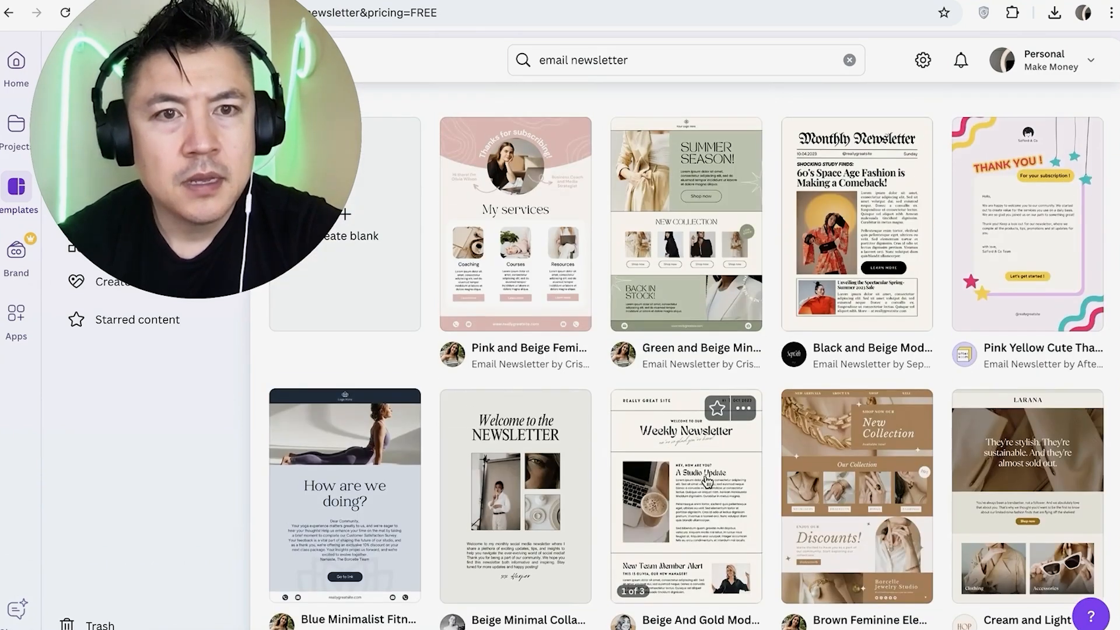
left_click(838, 244)
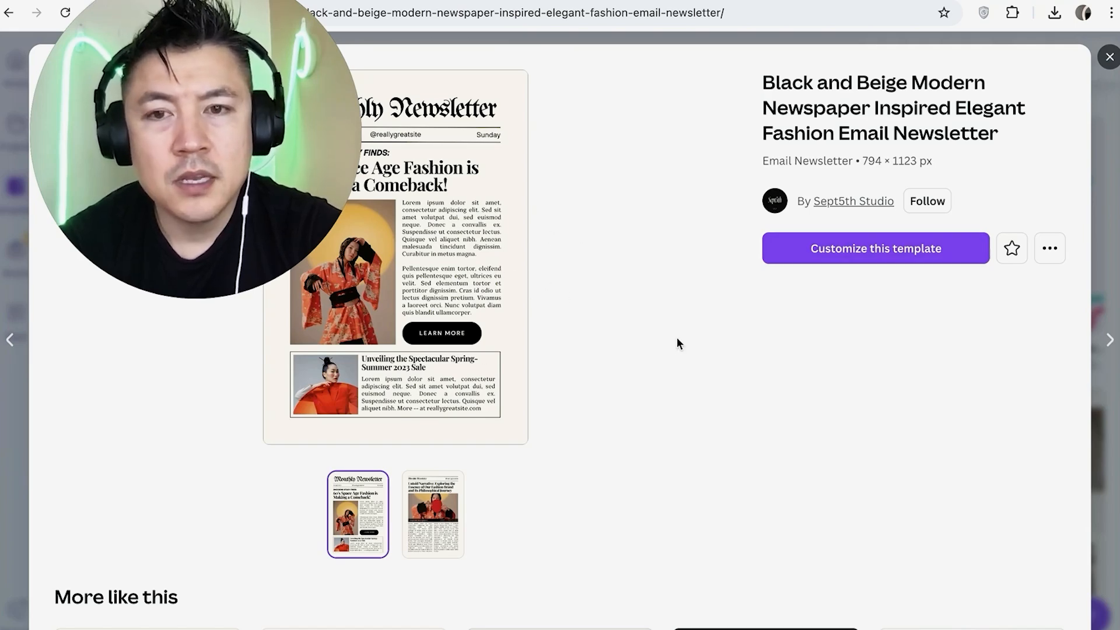
Examine the template's preview and the similar newsletter templates suggested beneath it
scroll(615, 344, "down", 3)
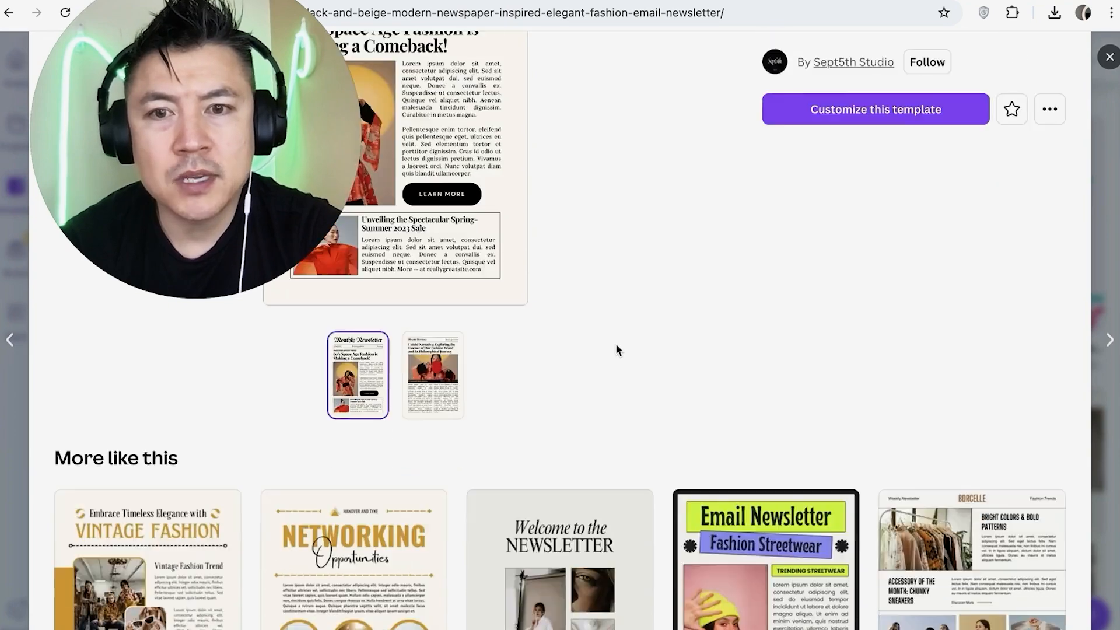
scroll(614, 344, "up", 3)
scroll(615, 343, "down", 5)
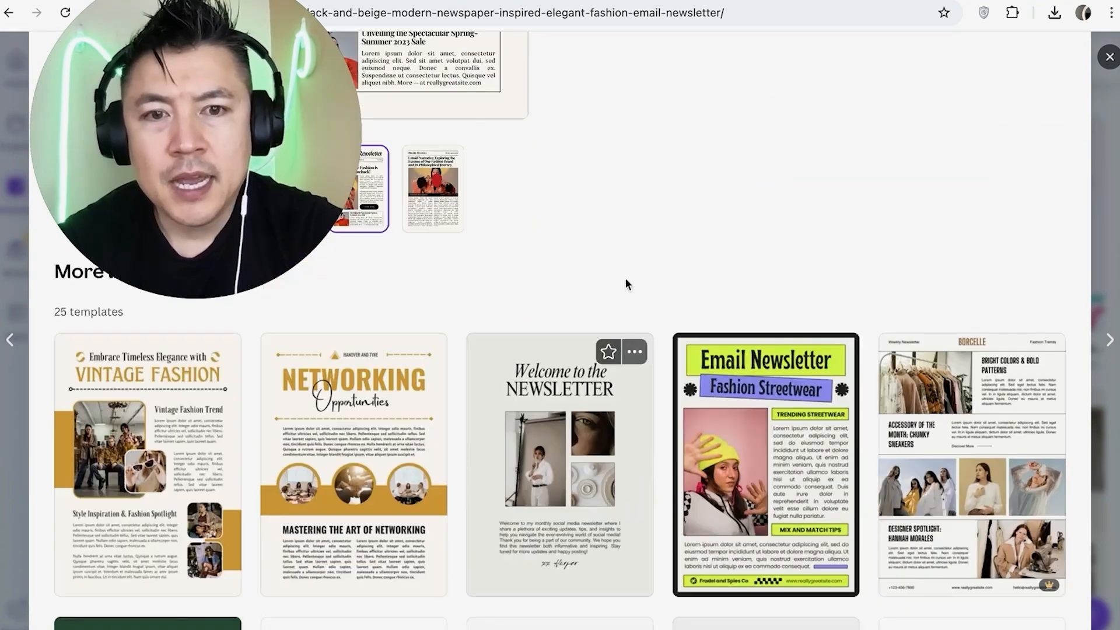
scroll(627, 279, "up", 2)
scroll(628, 277, "up", 3)
scroll(633, 337, "down", 2)
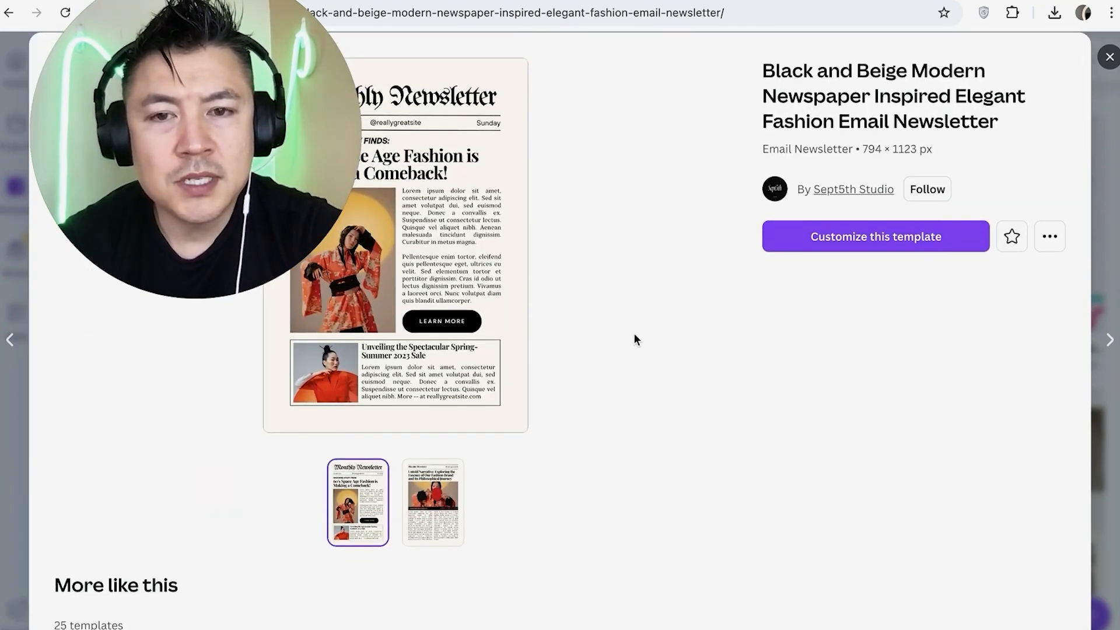
scroll(635, 338, "down", 5)
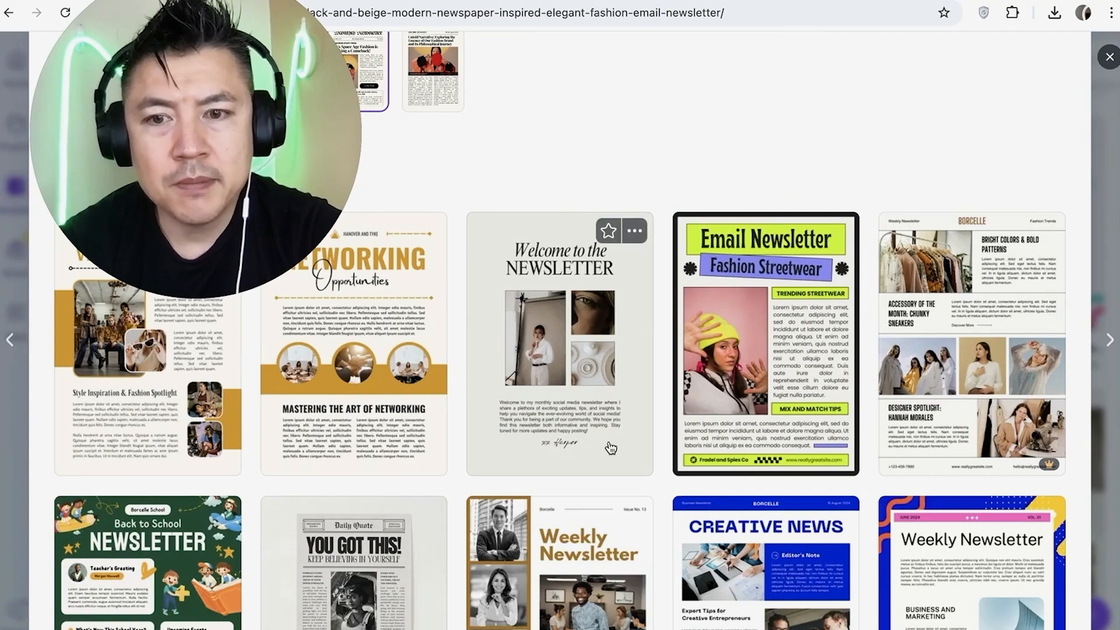
scroll(608, 448, "down", 2)
scroll(610, 448, "down", 1)
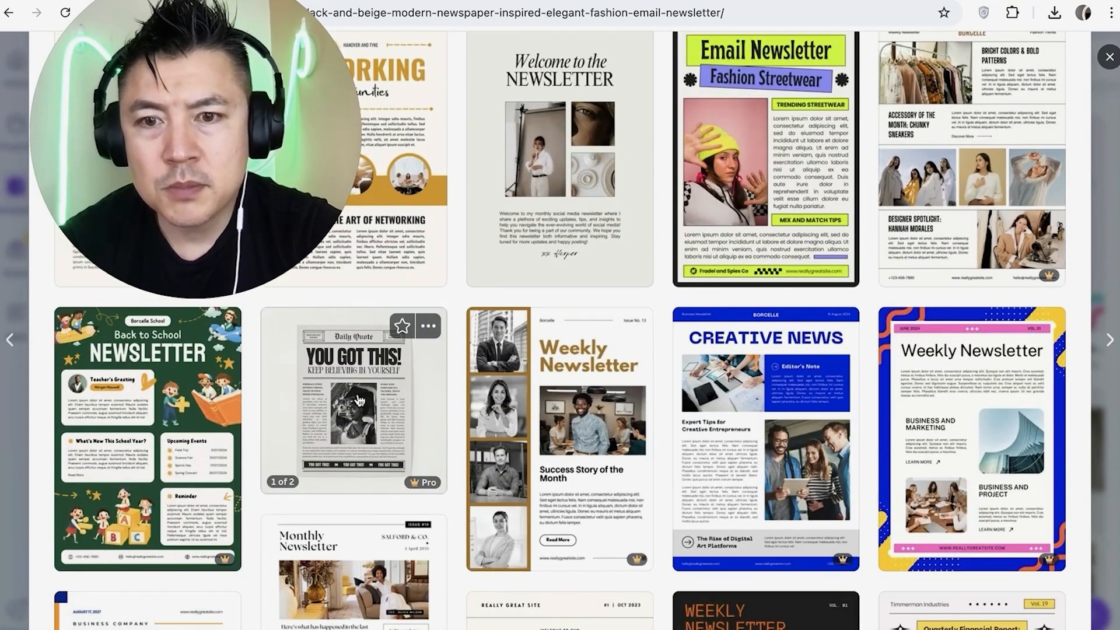
scroll(368, 446, "down", 1)
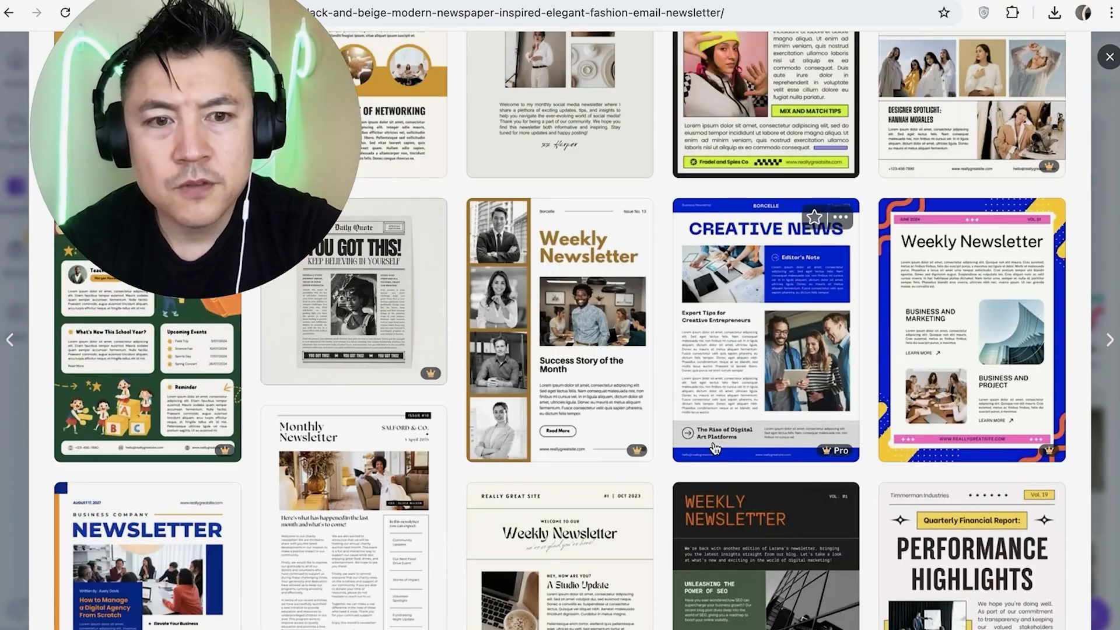
scroll(713, 448, "up", 10)
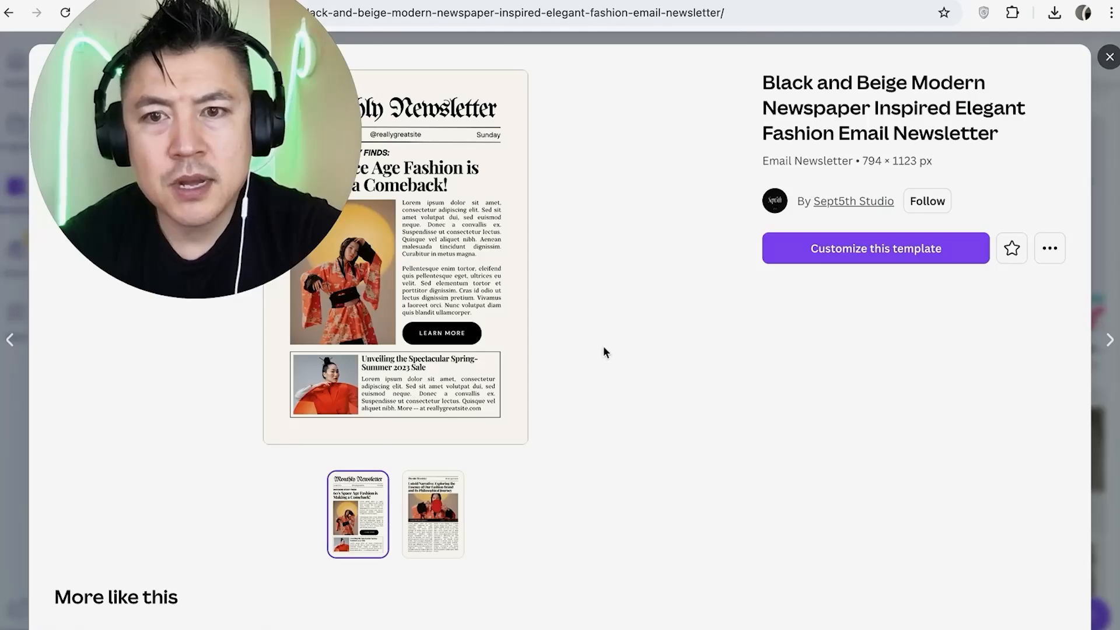
Start customizing the newspaper-style template and select the main photo on page 1
left_click(832, 257)
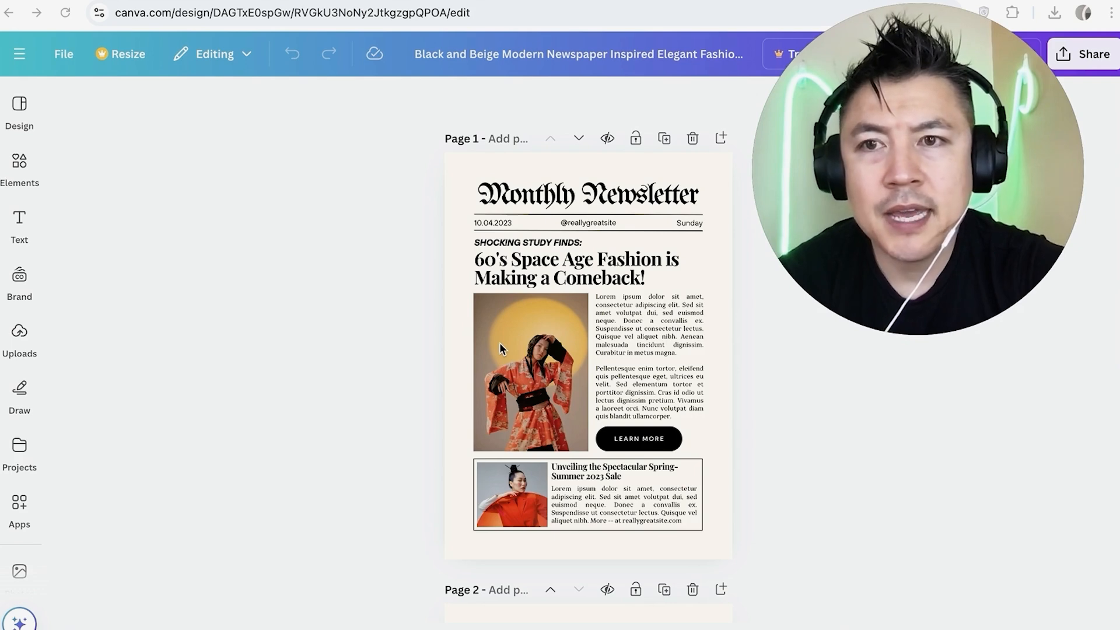
left_click(573, 320)
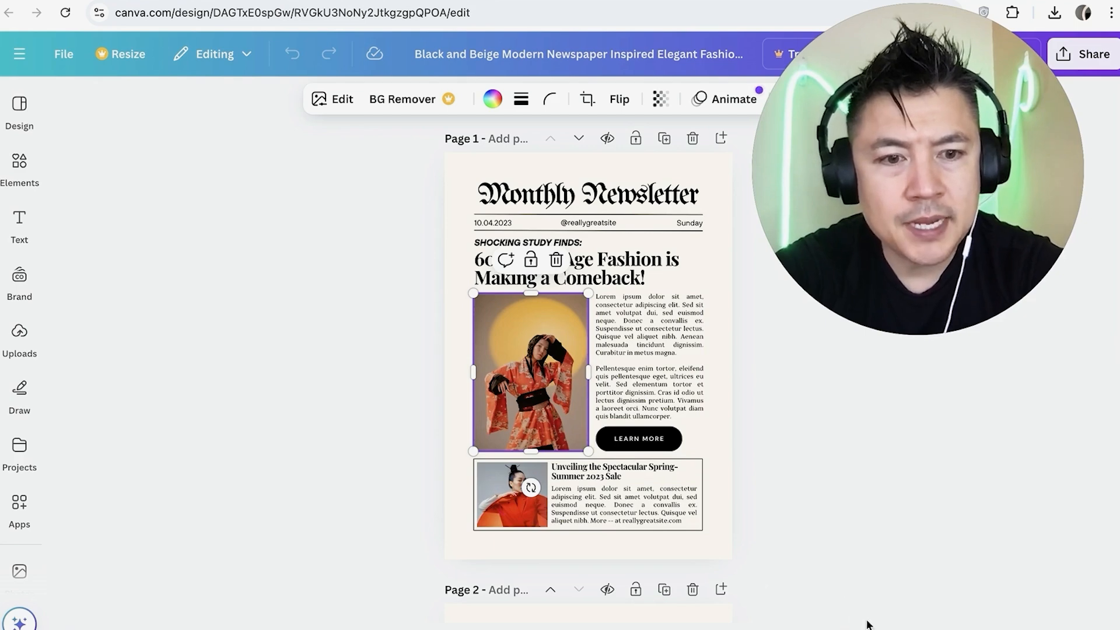
scroll(588, 371, "up", 5)
scroll(609, 420, "up", 3)
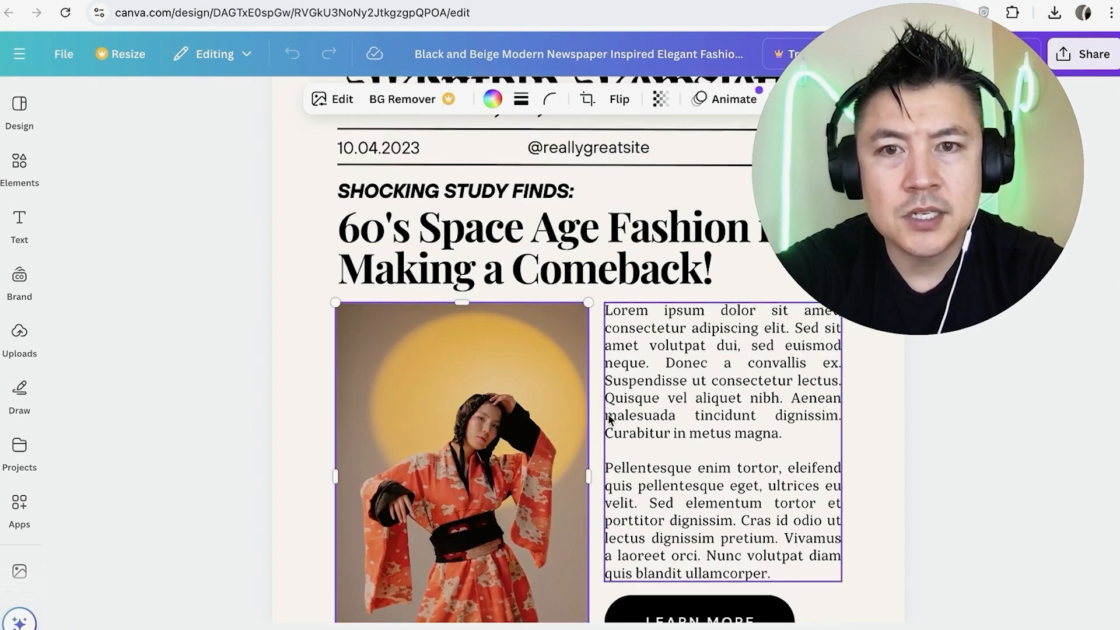
Replace the Monthly Newsletter heading on page 1 with the text MAKE MONEY ANTHONY
left_click(523, 234)
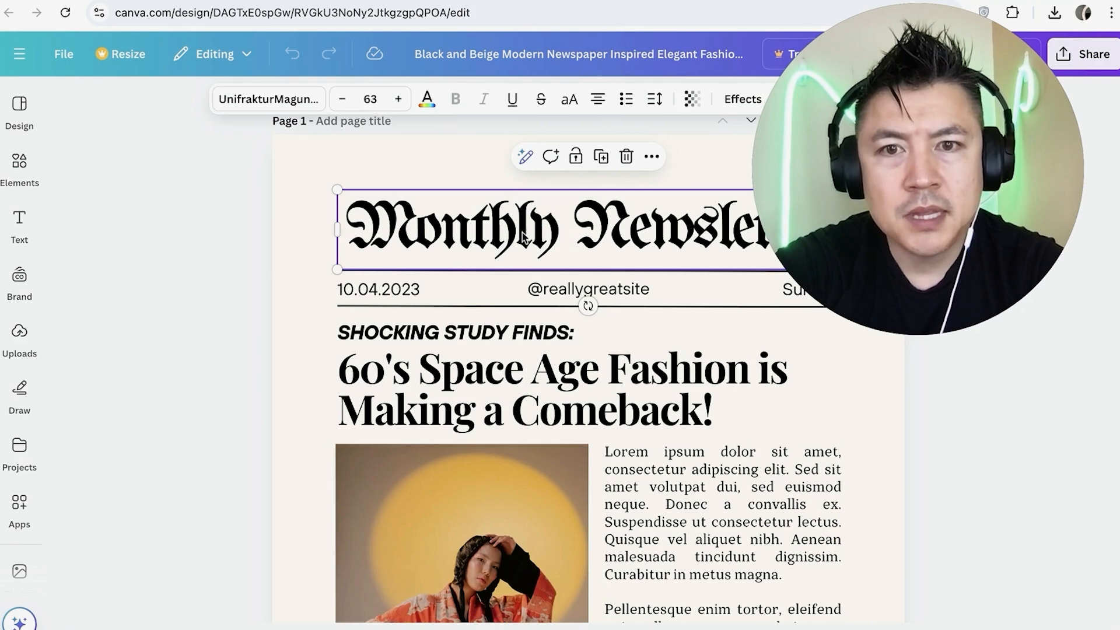
left_click(523, 234)
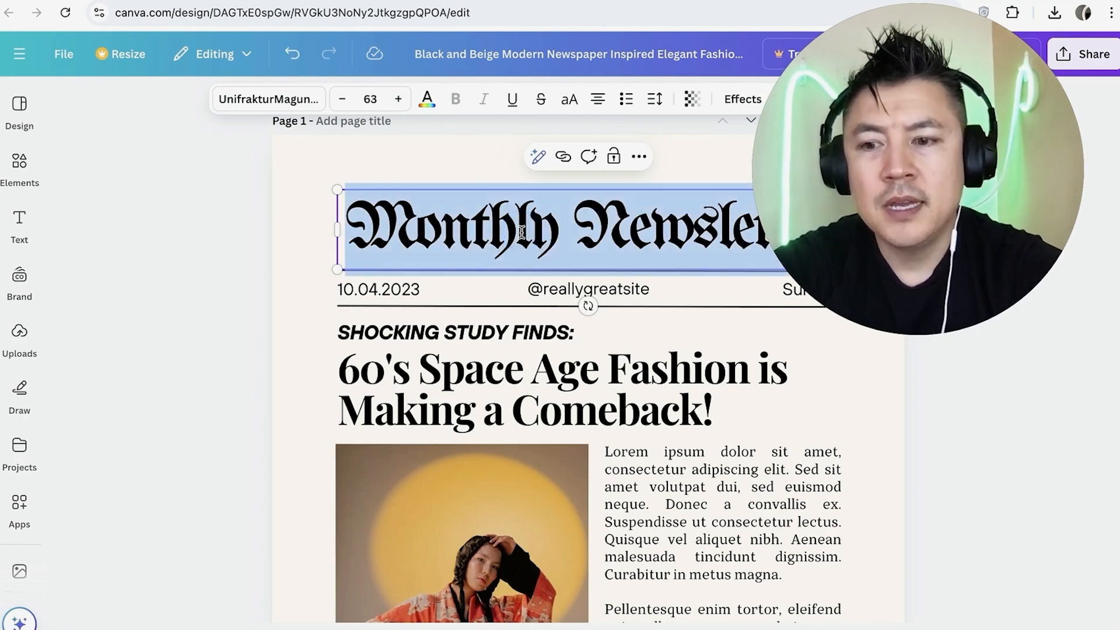
type("MAKE MONEY IN THEORY")
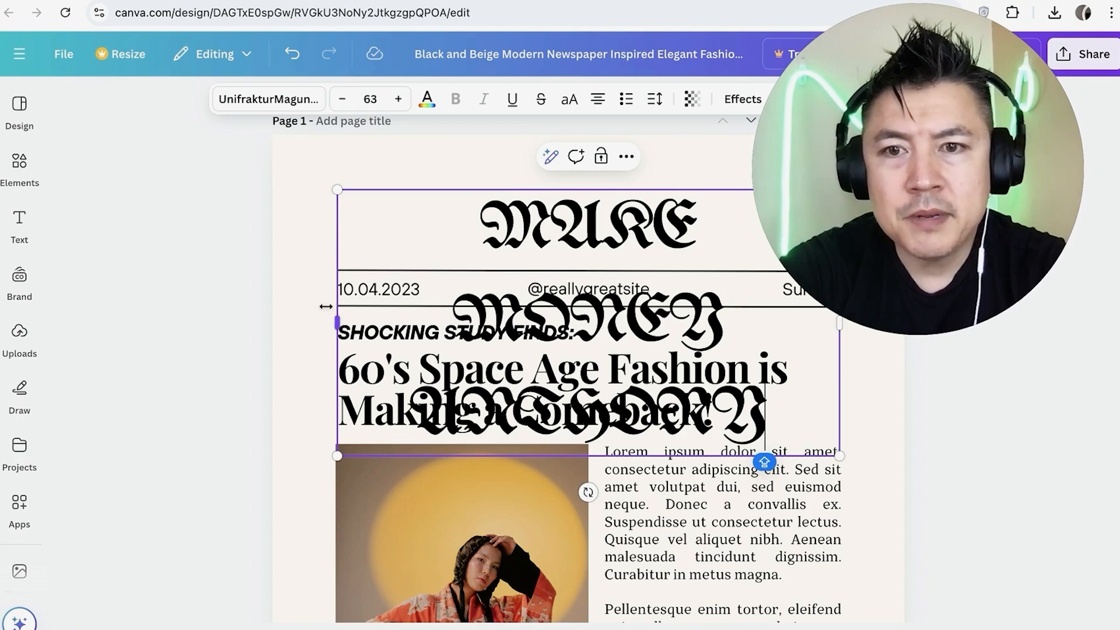
left_click(325, 306)
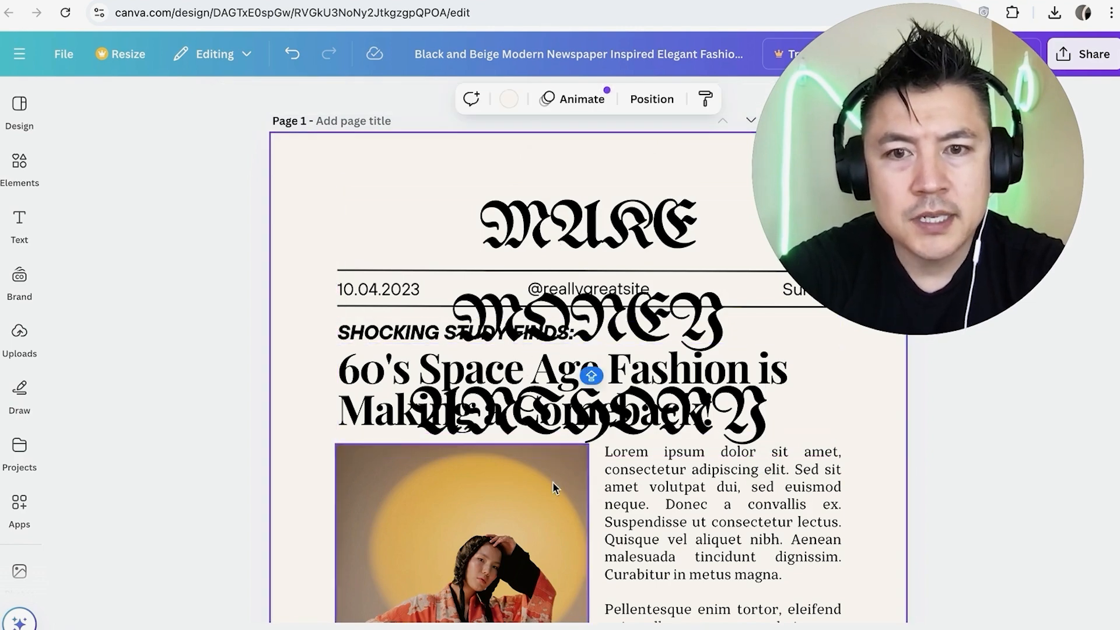
Reduce the font size of the whole page 1 heading to 34
left_click(520, 226)
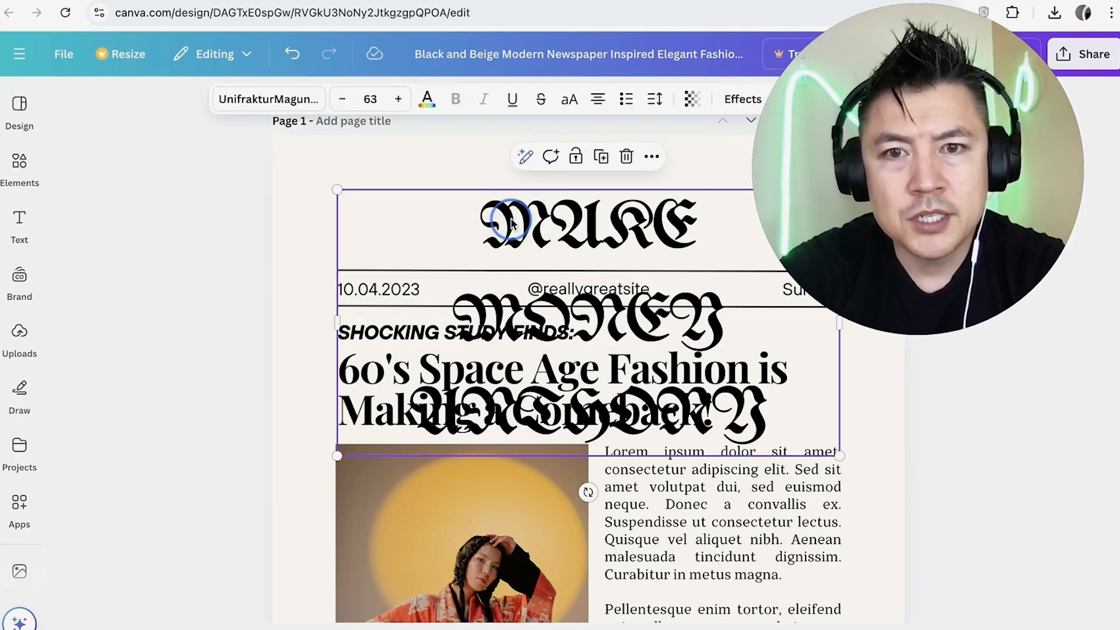
left_click(512, 219)
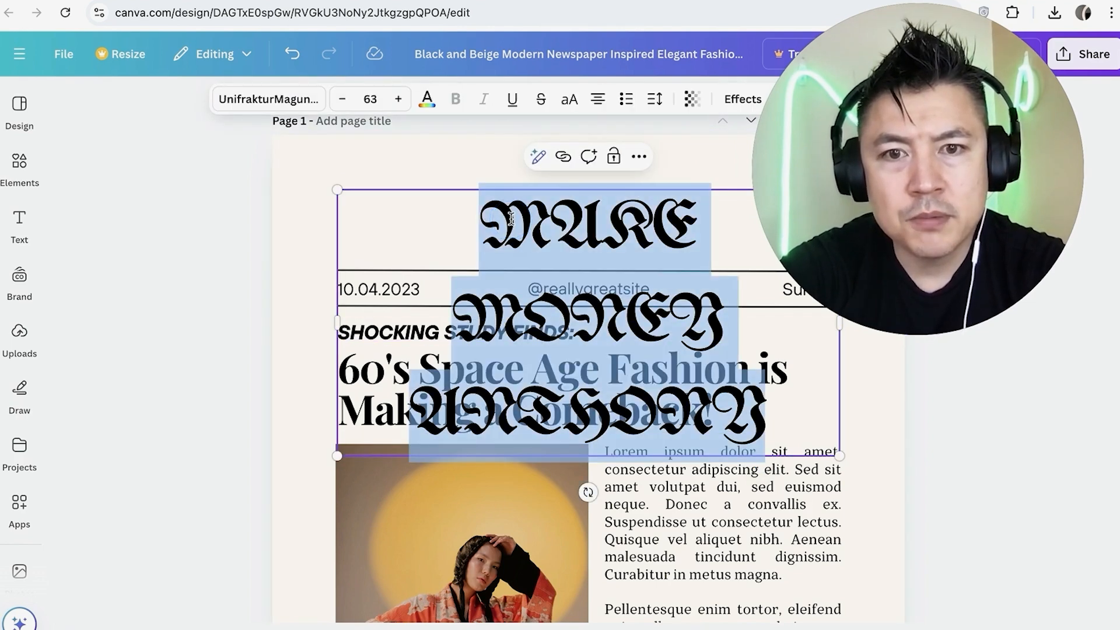
left_click(343, 101)
left_click(343, 101)
left_click(346, 104)
left_click(346, 104)
left_click(346, 104)
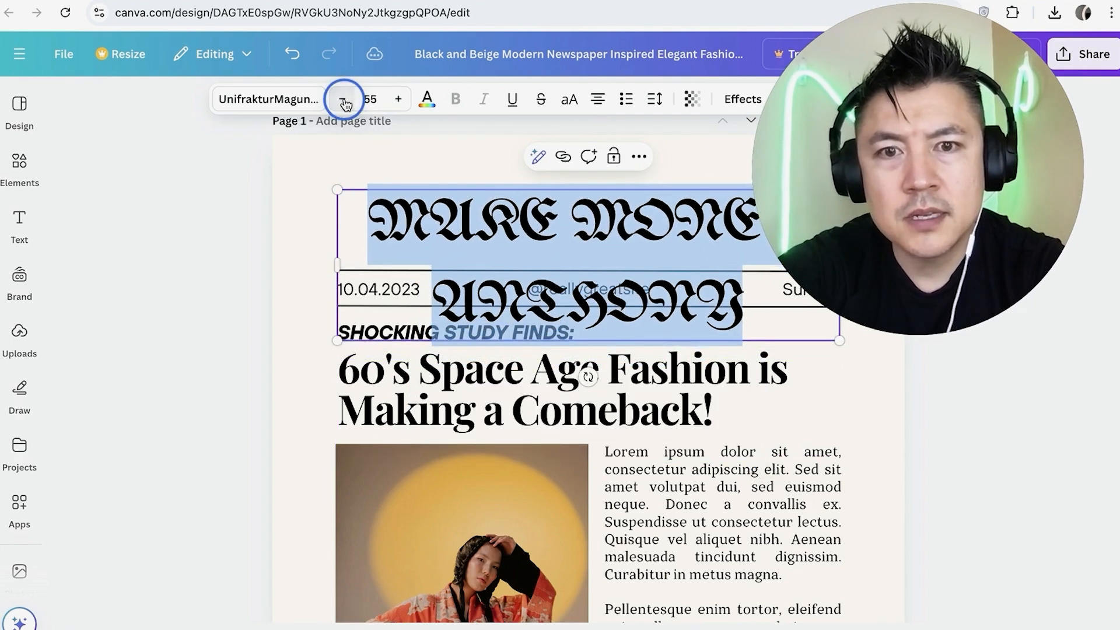
left_click(346, 104)
left_click(346, 103)
left_click(346, 103)
left_click(345, 103)
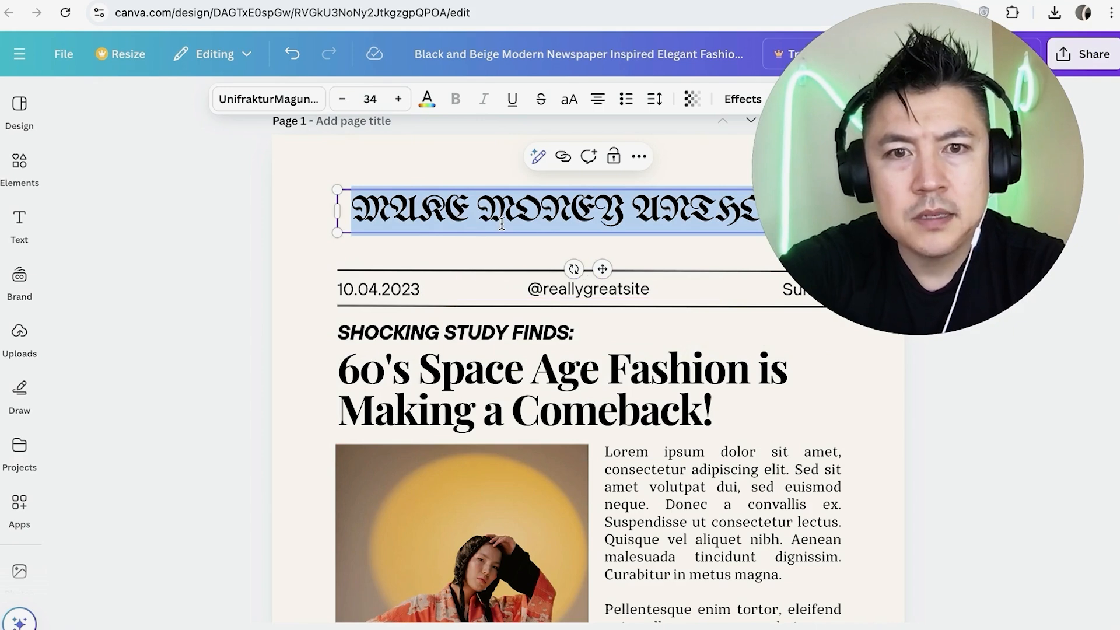
Change the page 1 heading's font to News Cycle, searching the font list for NEWS
left_click(297, 100)
left_click(180, 318)
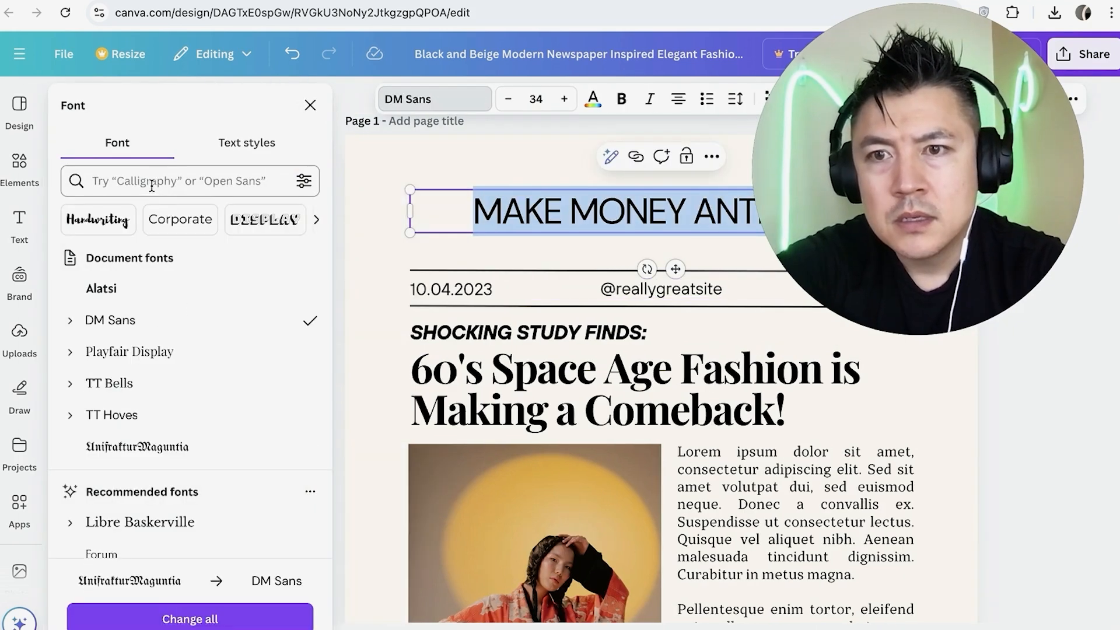
left_click(153, 181)
type("NEWS")
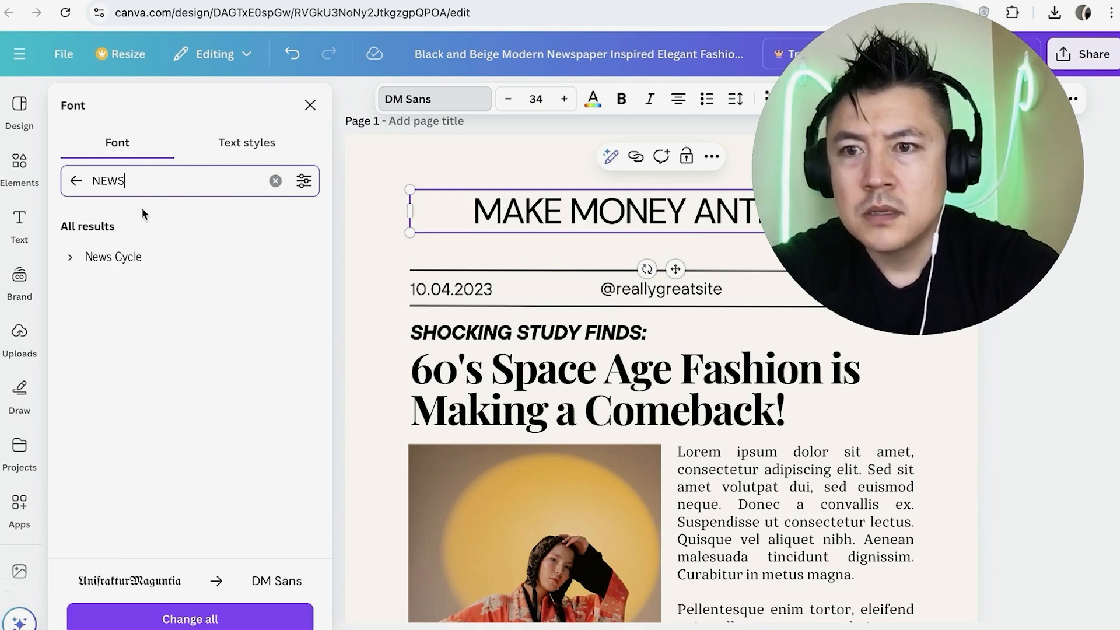
left_click(106, 256)
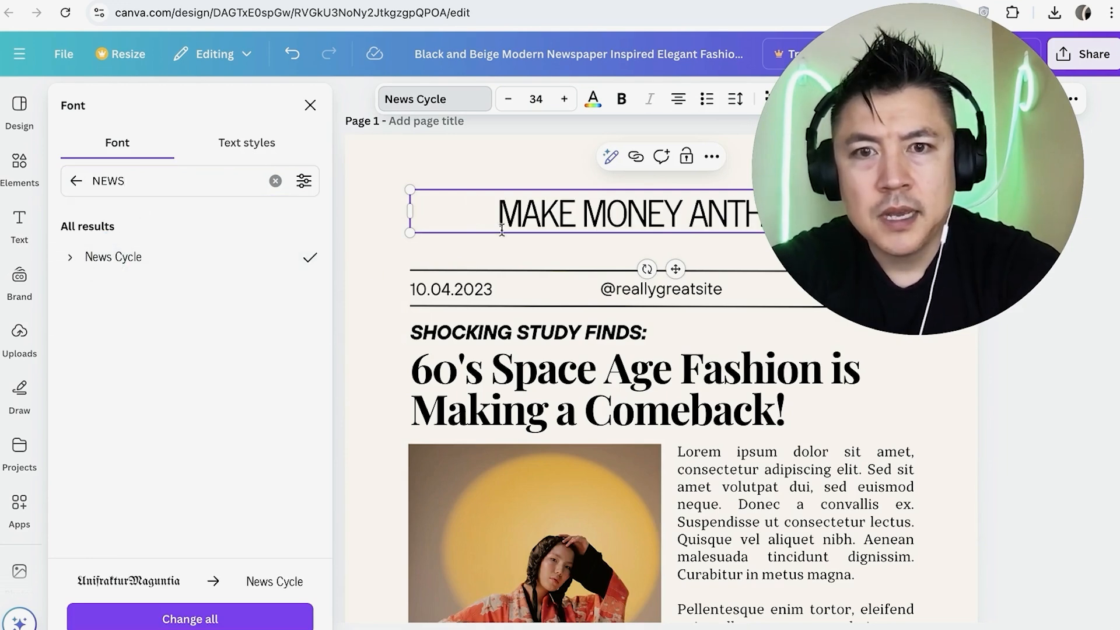
Enlarge the whole page 1 heading until it spans the width of the rule lines beneath it
double_click(543, 213)
left_click(564, 100)
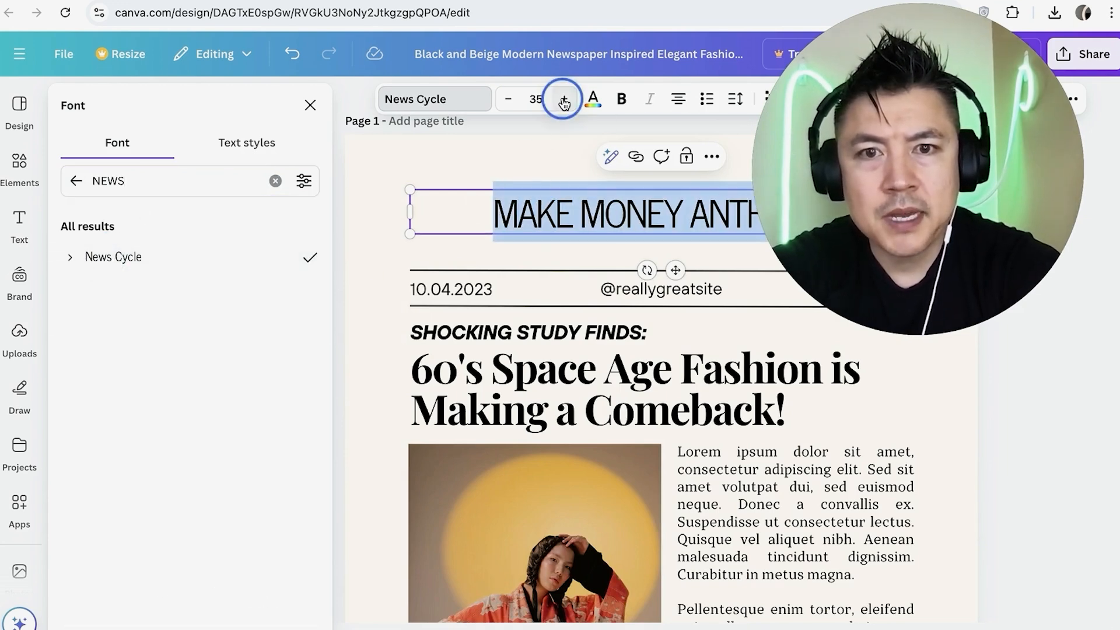
left_click(564, 100)
left_click(564, 101)
left_click(563, 100)
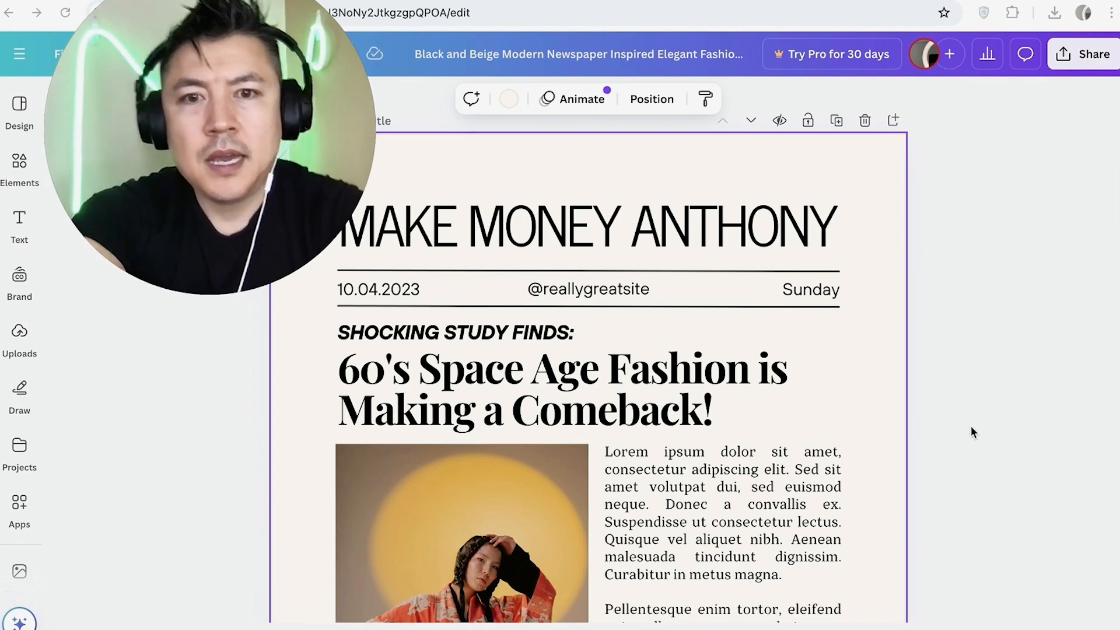
Replace the weekday in the date row on page 1 with Saturday
left_click(802, 301)
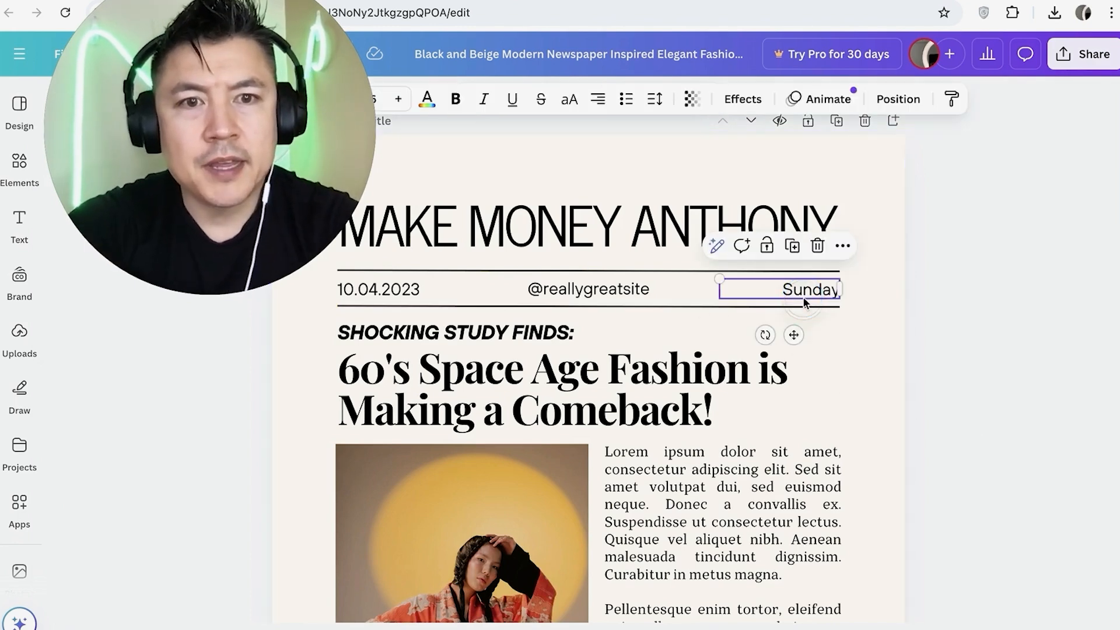
double_click(808, 297)
type("S")
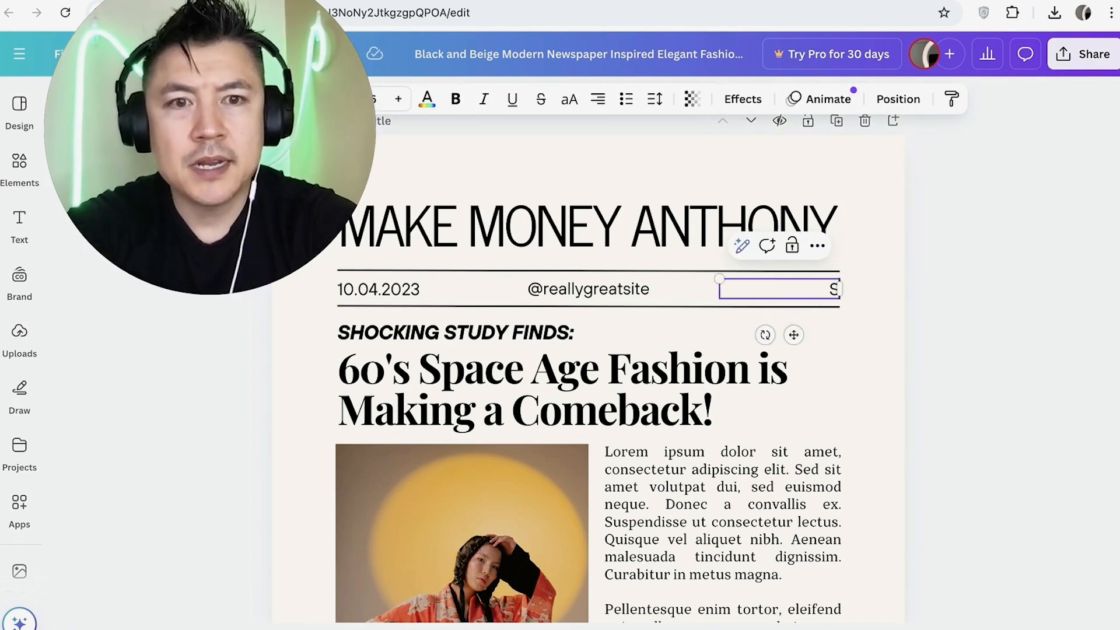
type("aturday")
left_click(756, 415)
Replace the body text beside the main photo with THIS IS THE HOTTEST NEWS and delete the remaining placeholder paragraph
scroll(724, 443, "down", 3)
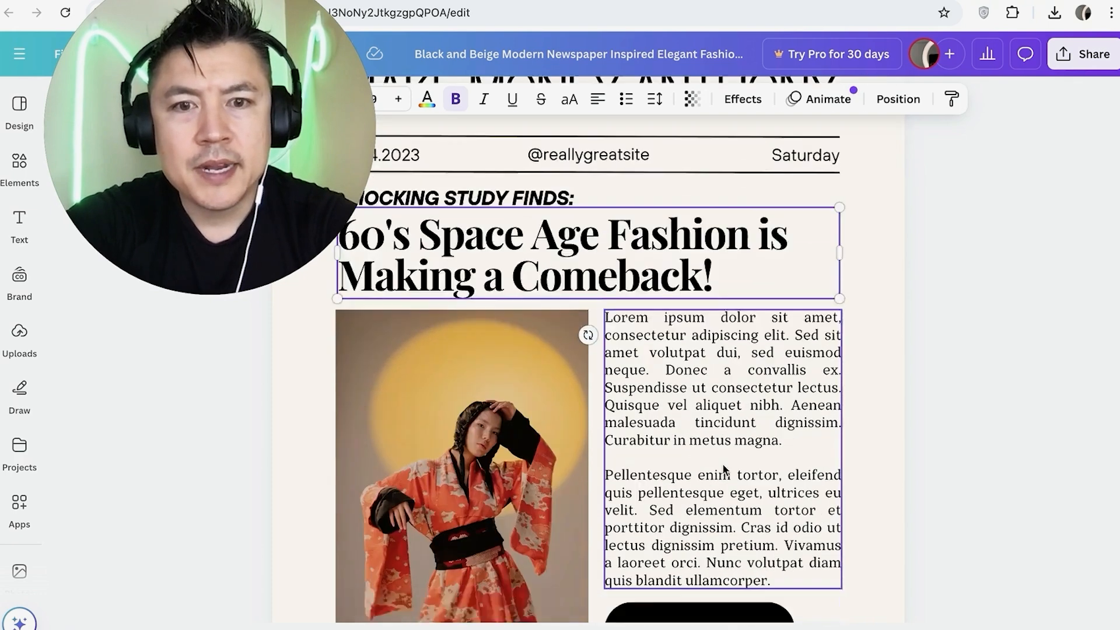
triple_click(719, 383)
type("THIS IS THE HOTTEST NEWS")
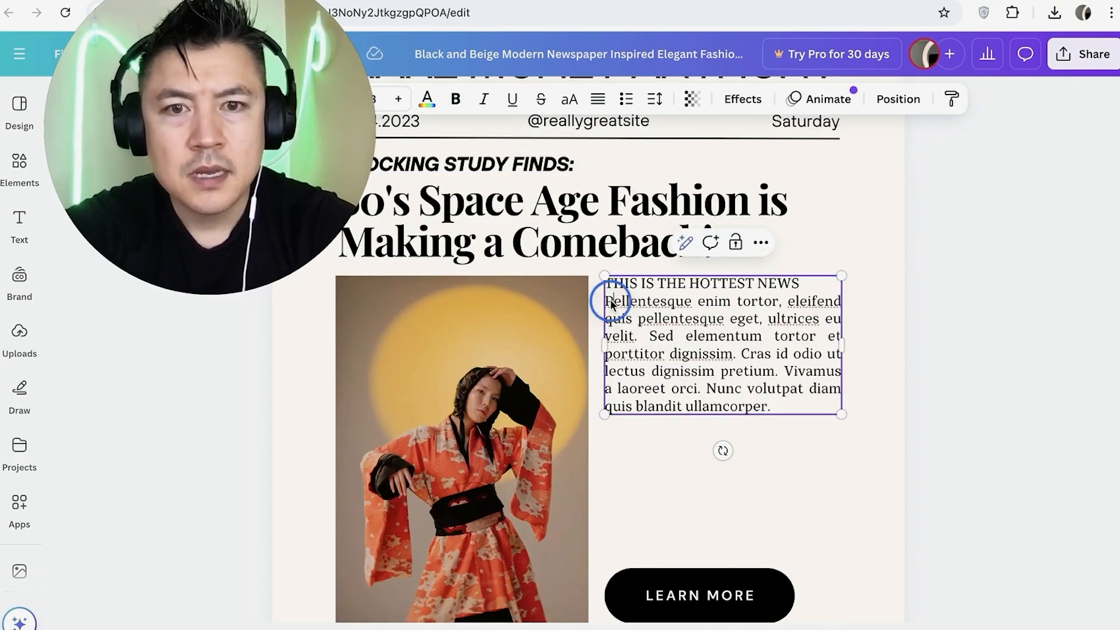
left_click_drag(610, 303, 768, 406)
key("BackSpace")
scroll(680, 451, "up", 4)
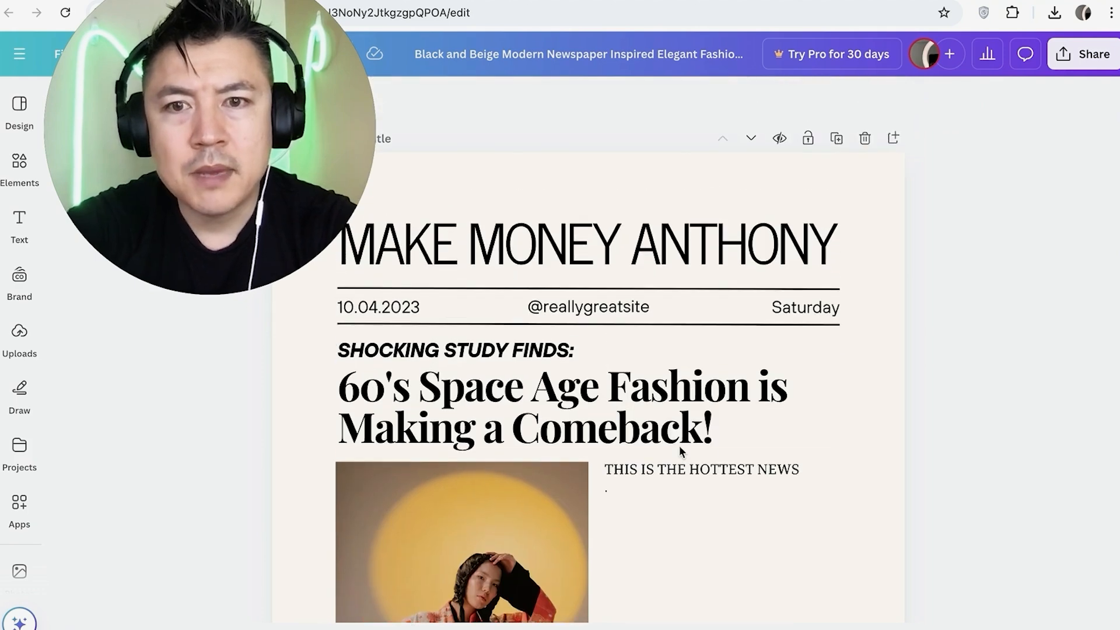
left_click(588, 309)
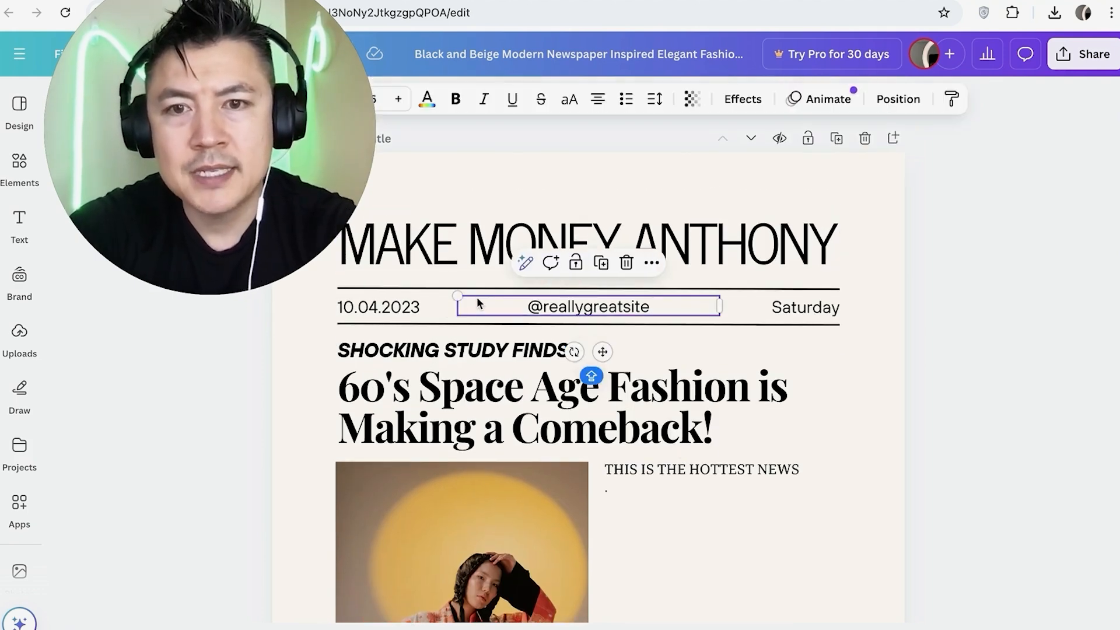
key("Delete")
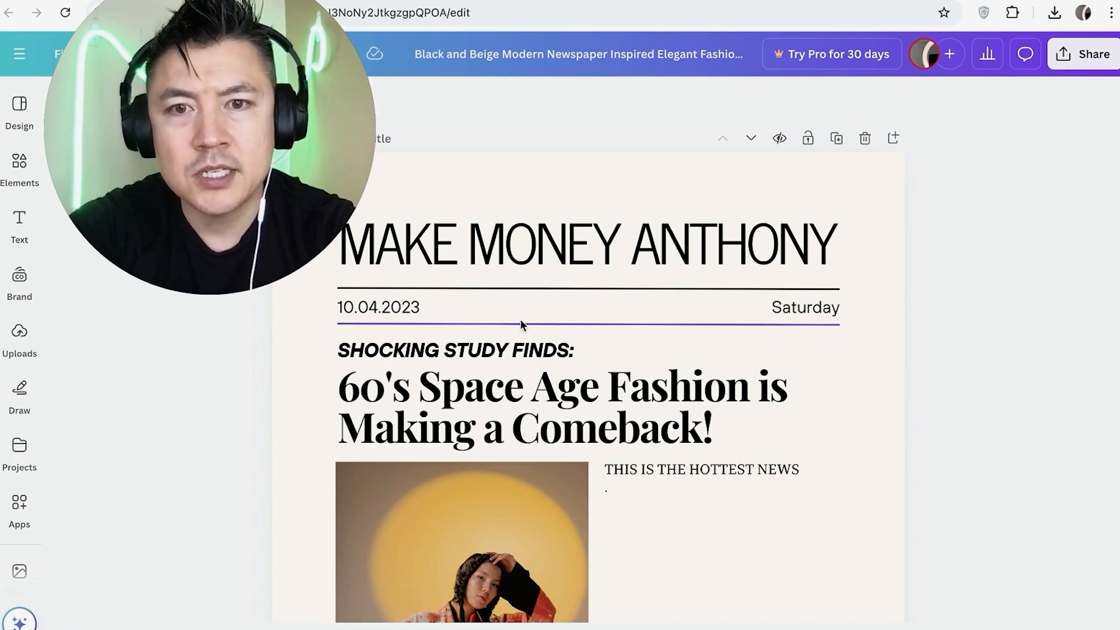
Replace the main photo on page 1 with the uploaded picture of the man leaning on a balustrade
scroll(621, 185, "down", 5)
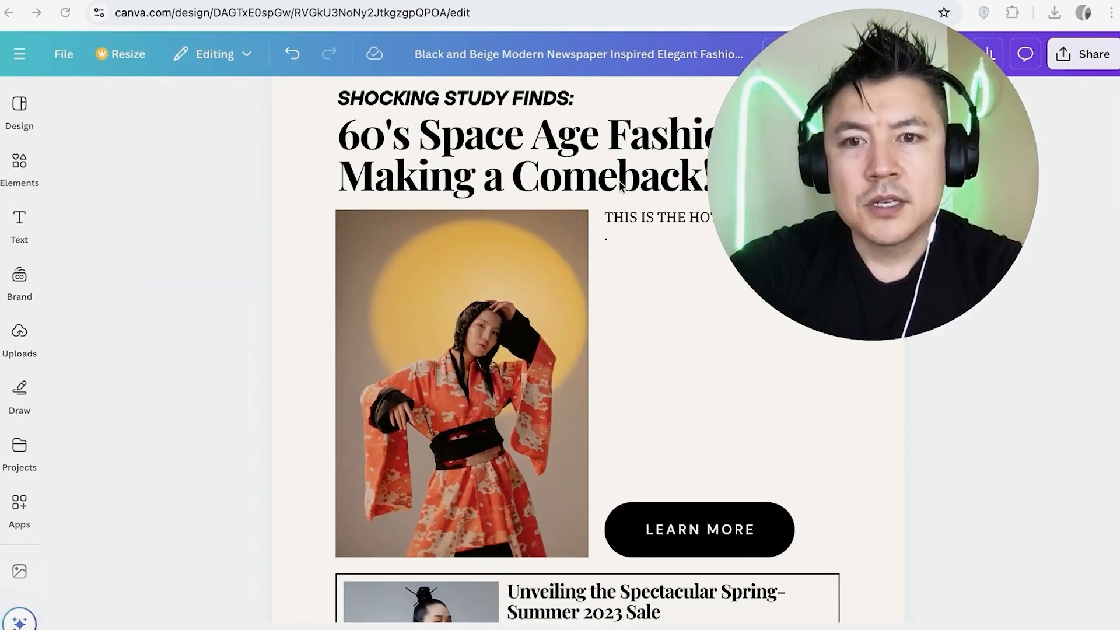
left_click(503, 322)
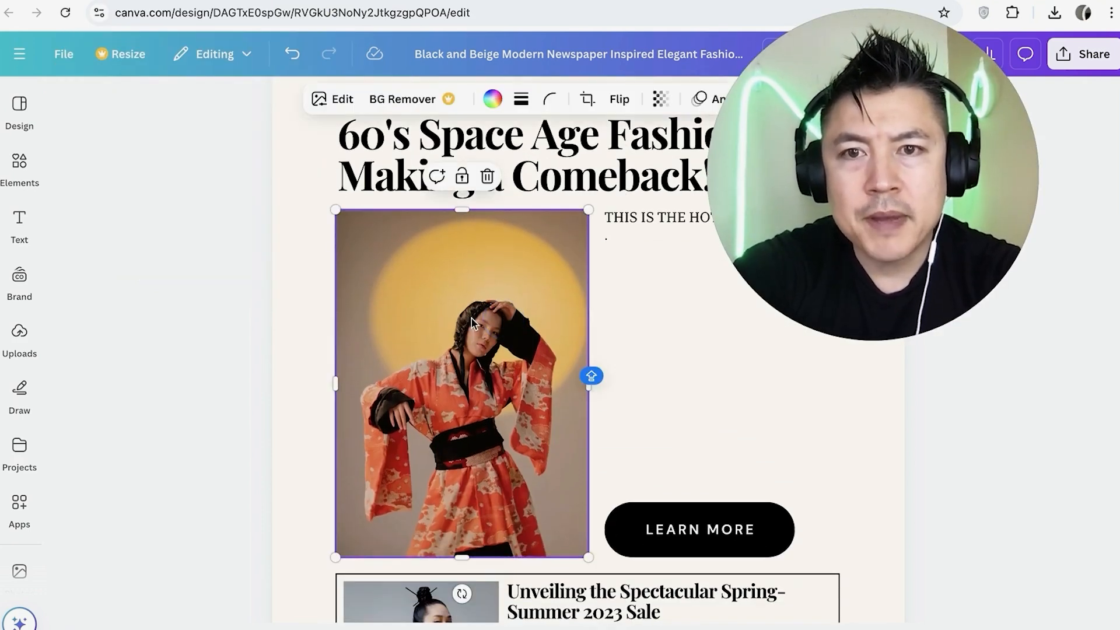
right_click(461, 322)
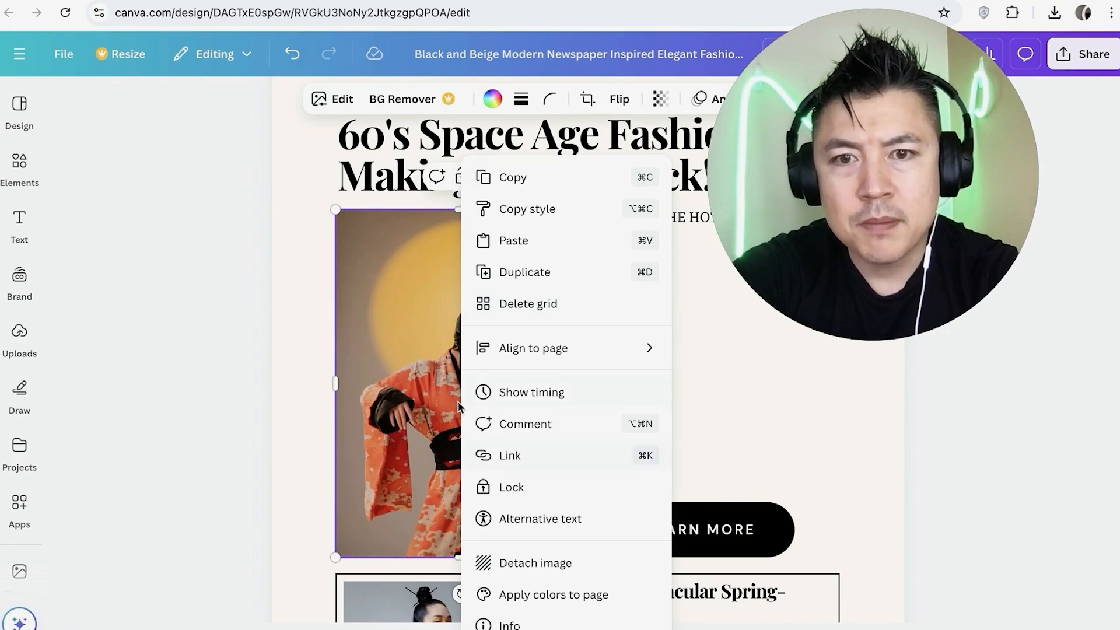
left_click(433, 378)
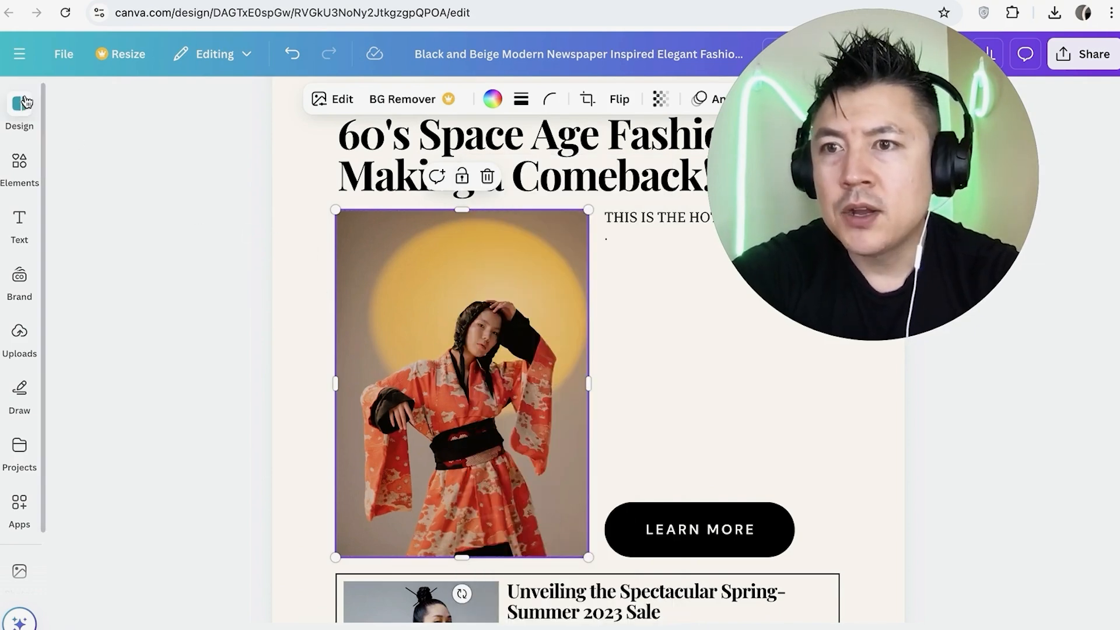
left_click(20, 347)
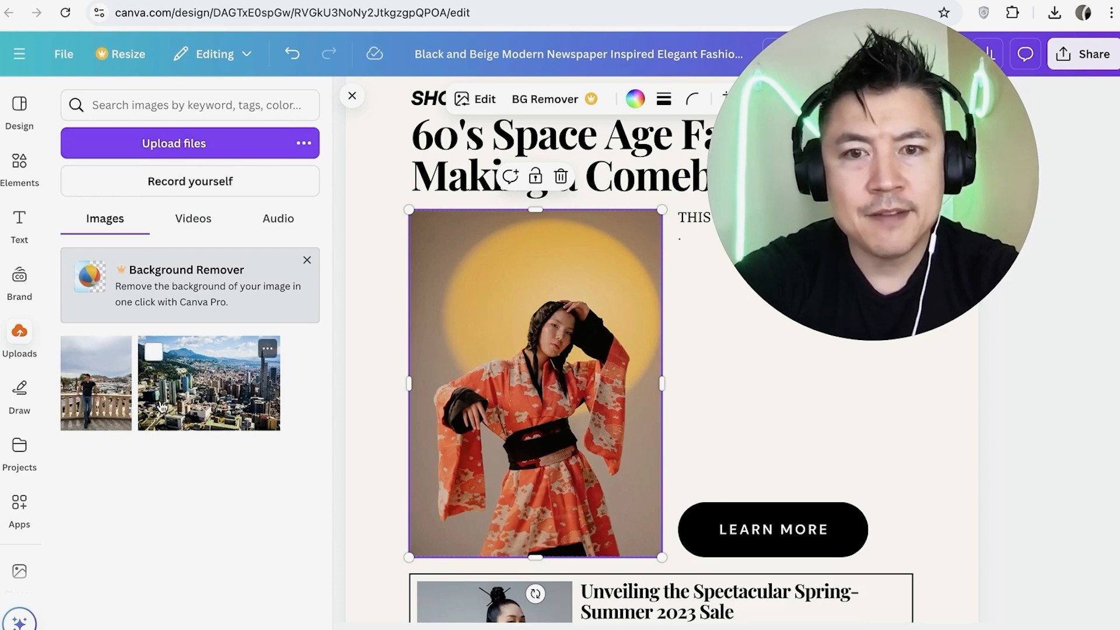
left_click_drag(98, 398, 440, 383)
Change the label of the black LEARN MORE button to BUY NOW
scroll(590, 375, "down", 2)
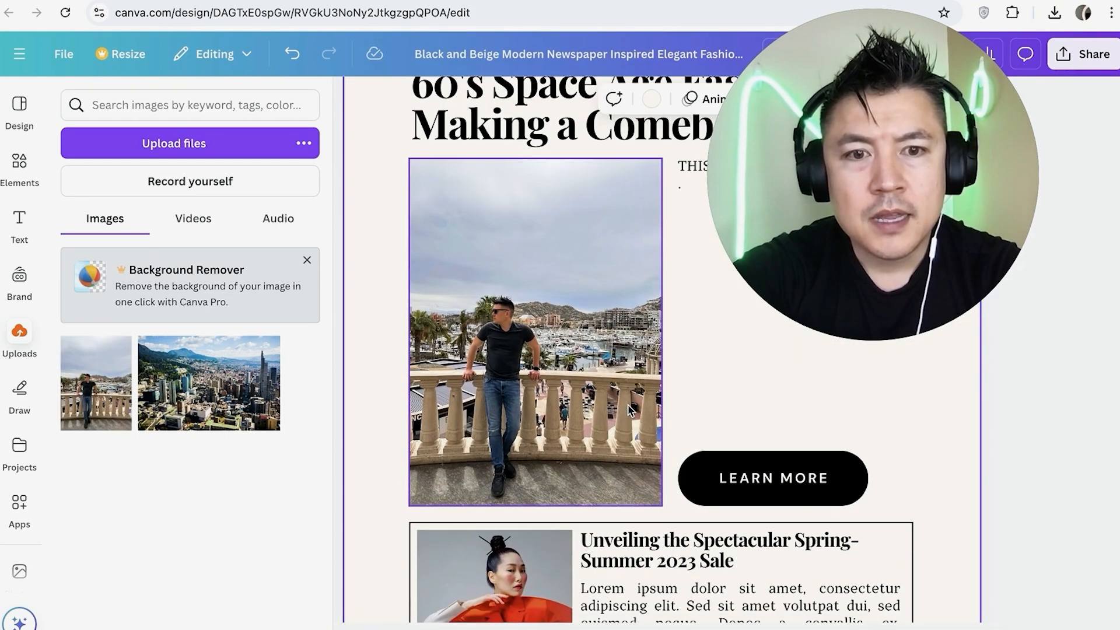
left_click(741, 455)
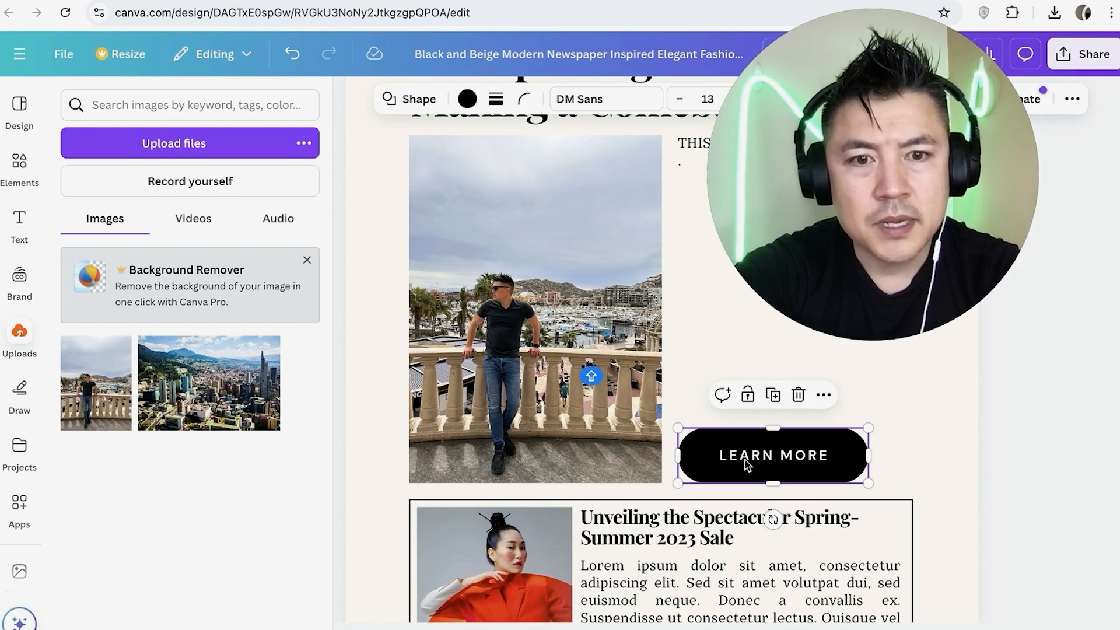
triple_click(745, 455)
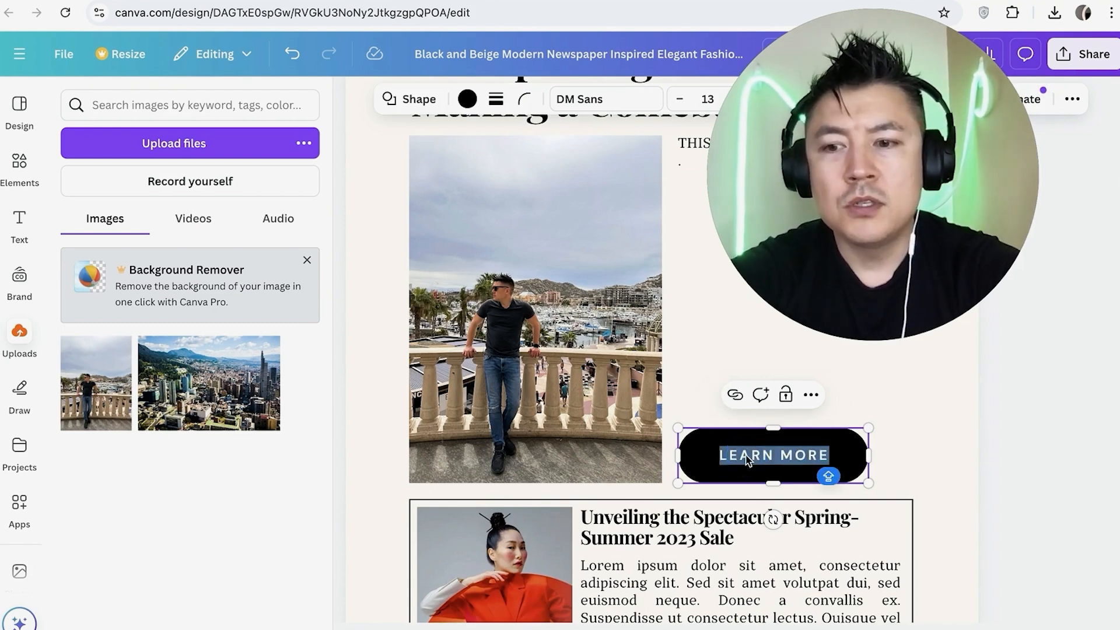
type("BUY")
Replace the small photo in the boxed article at the foot of page 1 with the uploaded city view
scroll(537, 353, "down", 4)
left_click(537, 353)
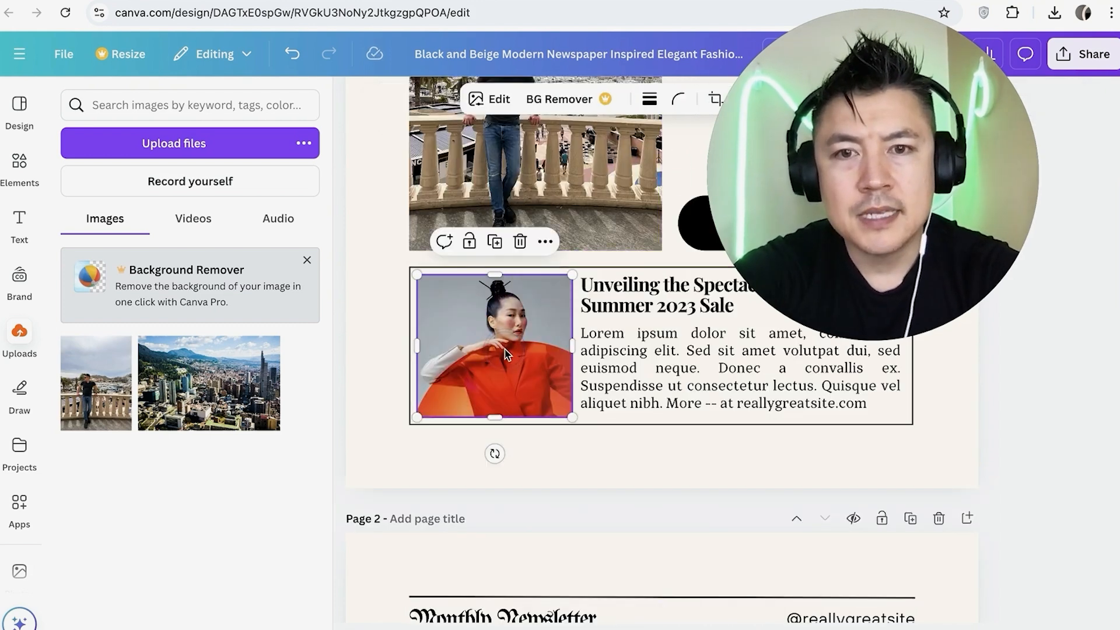
left_click_drag(268, 355, 362, 344)
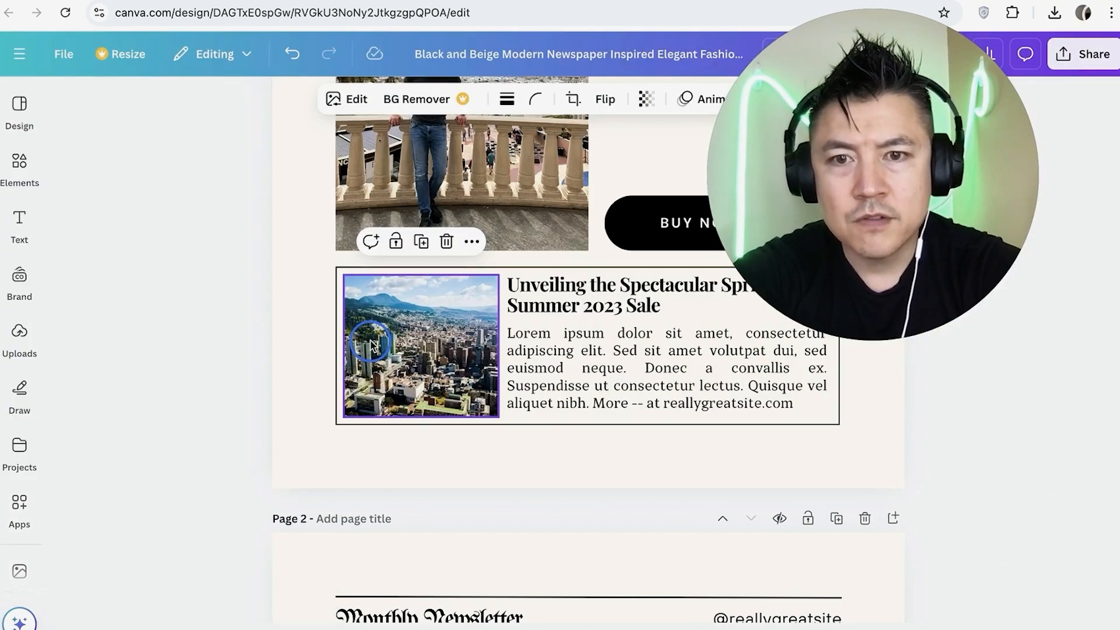
left_click(574, 352)
scroll(574, 353, "up", 6)
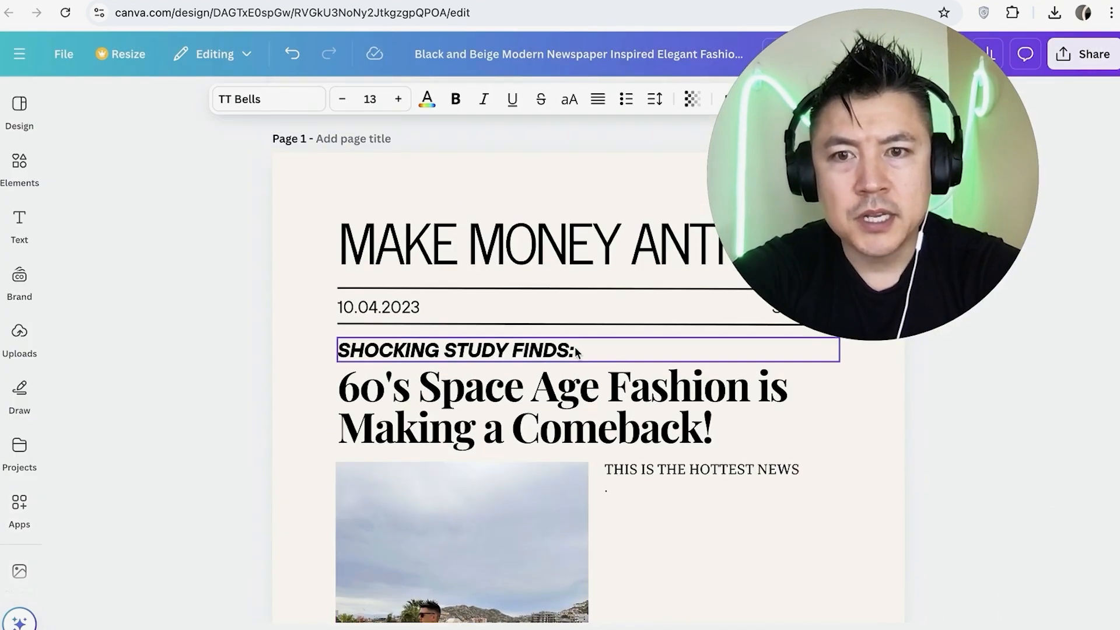
scroll(574, 352, "down", 8)
scroll(574, 352, "up", 3)
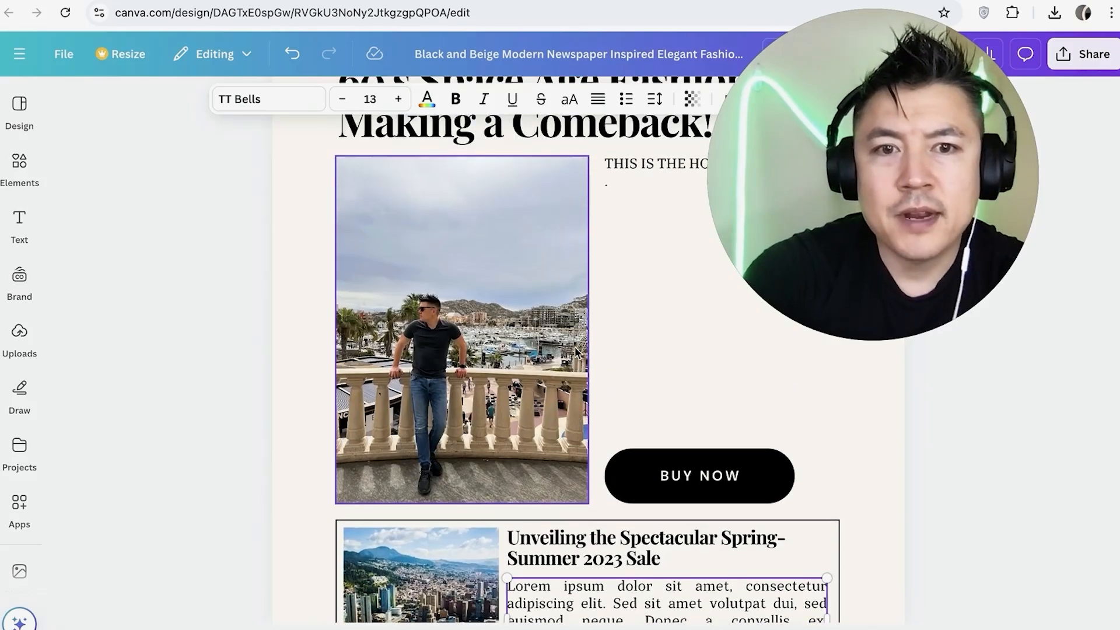
scroll(641, 234, "up", 2)
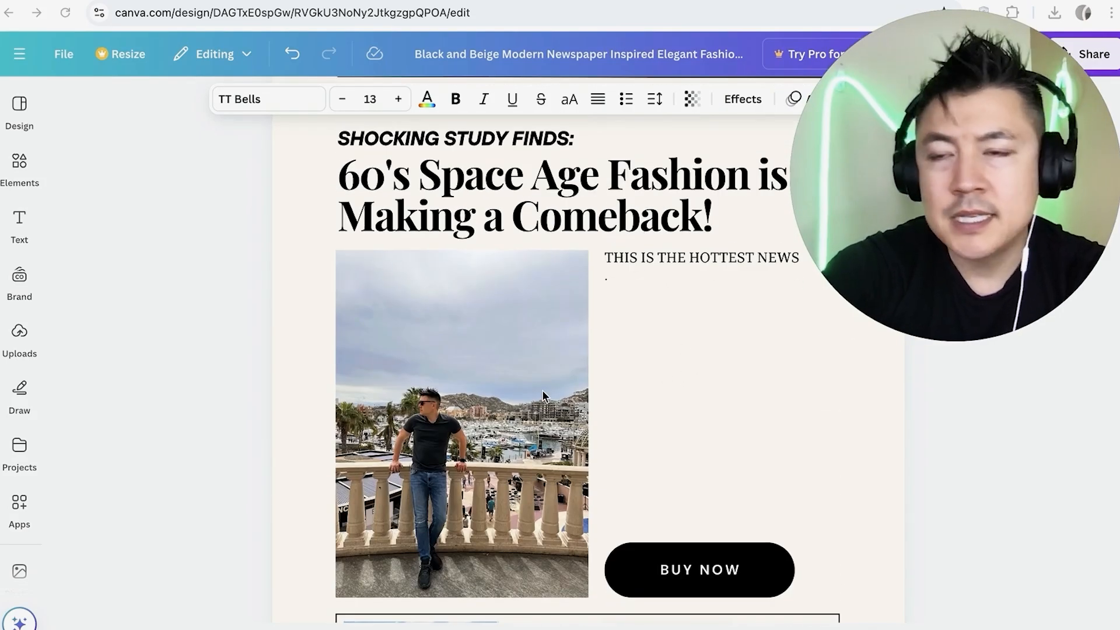
Browse the elements library and add the blue shopping cart from 3D Graphics to page 1 beside the main photo
left_click(20, 160)
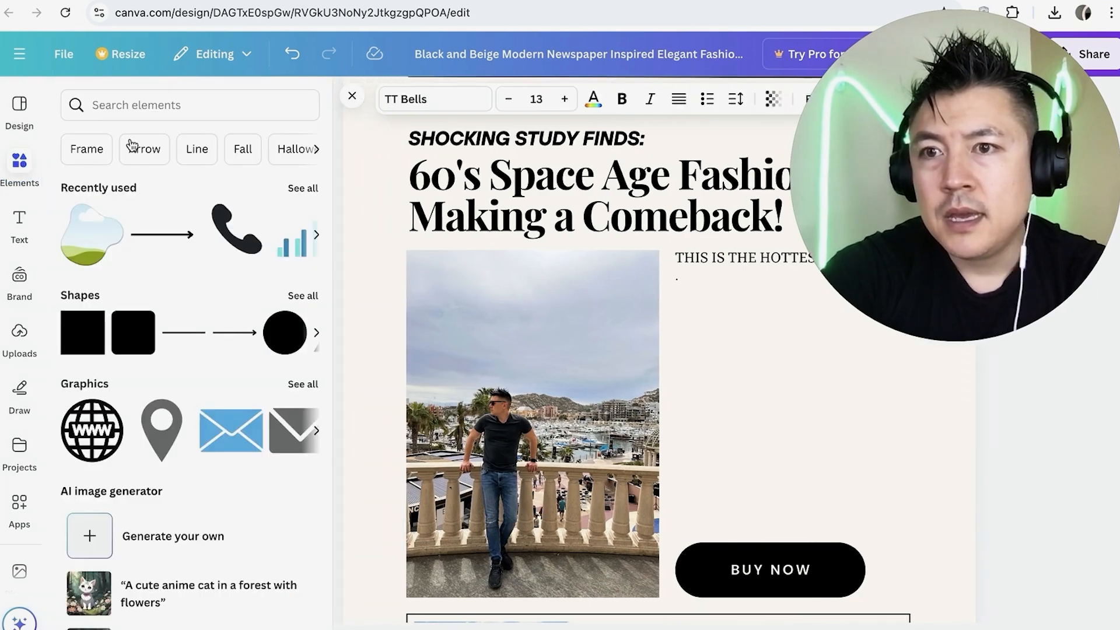
scroll(219, 332, "down", 1)
scroll(219, 331, "down", 7)
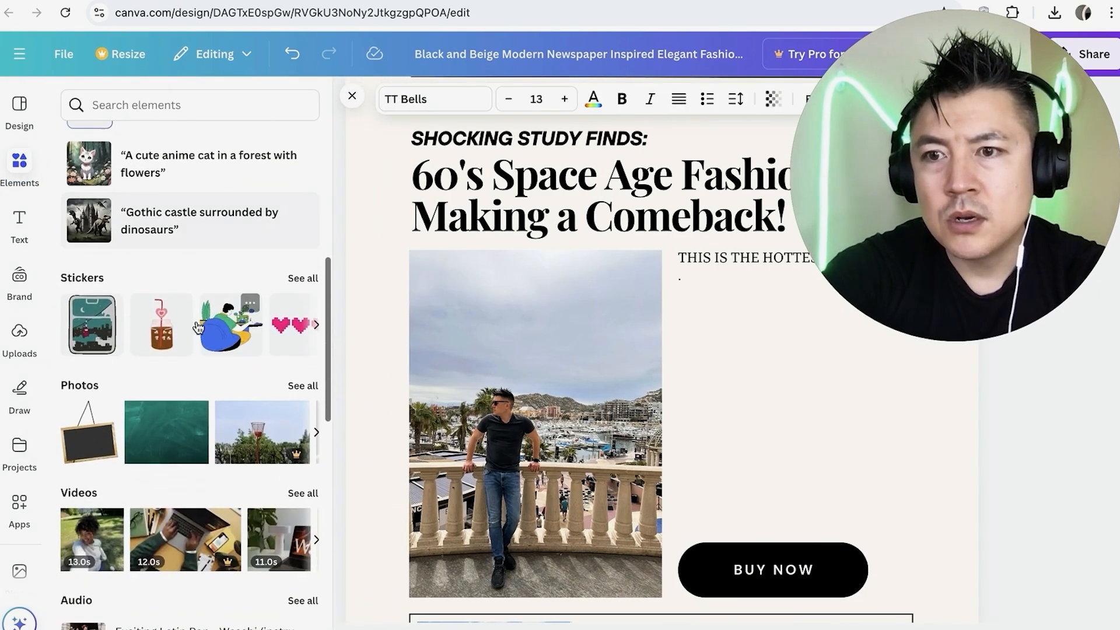
scroll(95, 339, "down", 7)
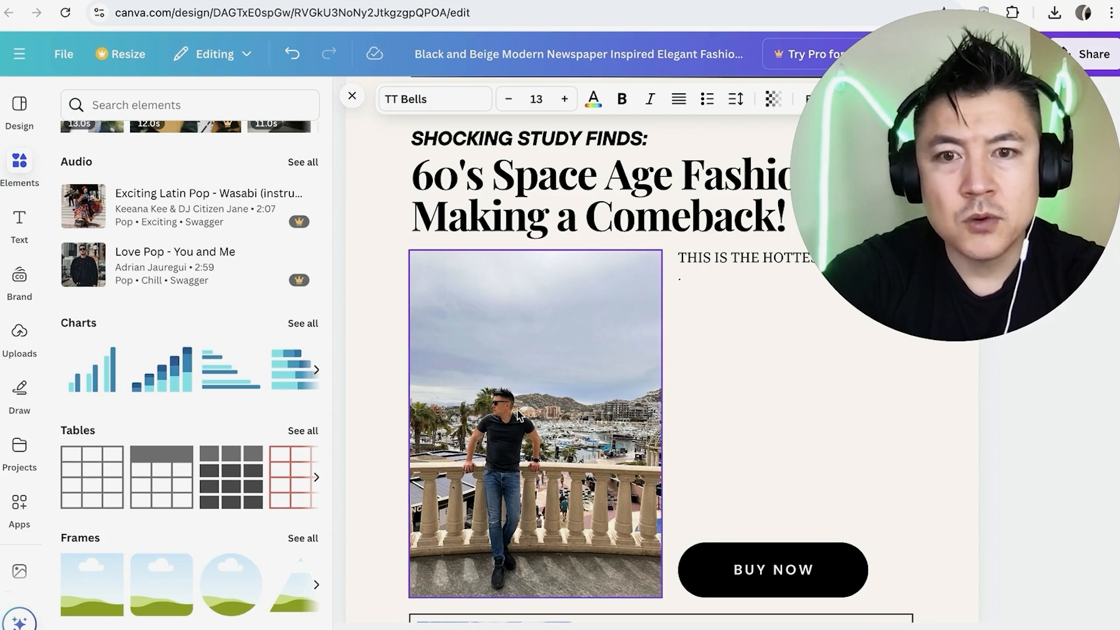
scroll(231, 382, "down", 7)
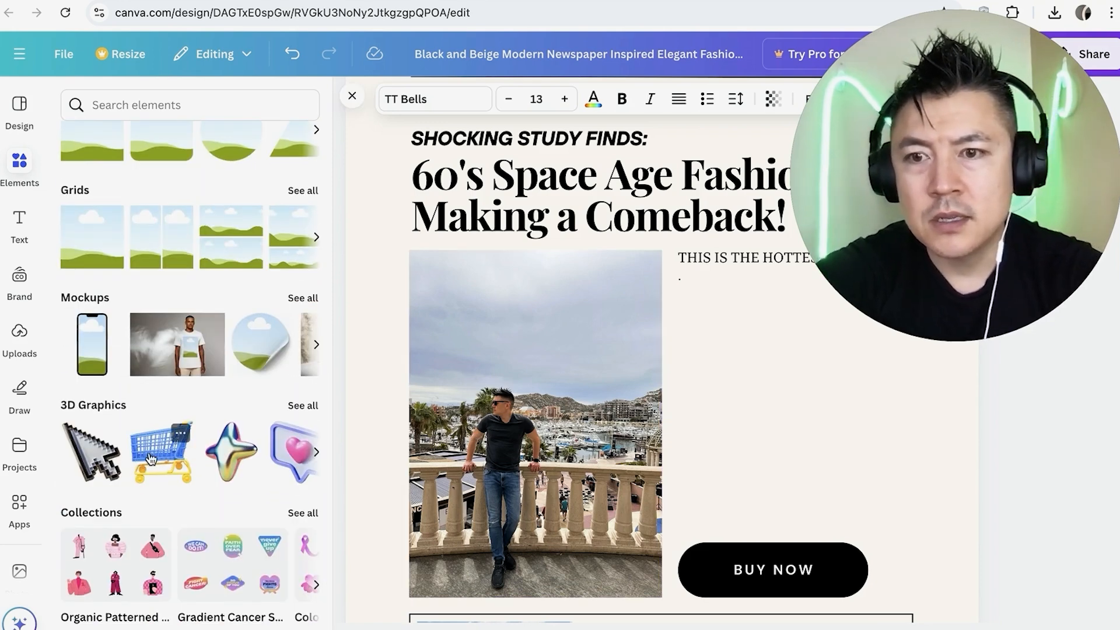
left_click_drag(150, 458, 674, 301)
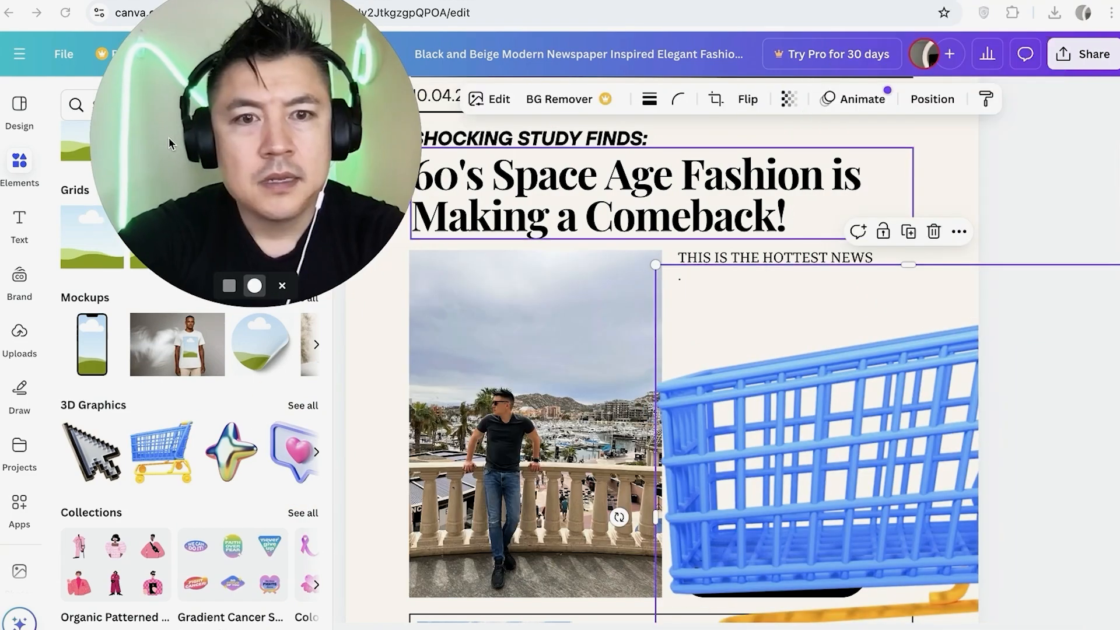
Shrink the shopping cart graphic and place it between the body text and the BUY NOW button
scroll(765, 375, "down", 3)
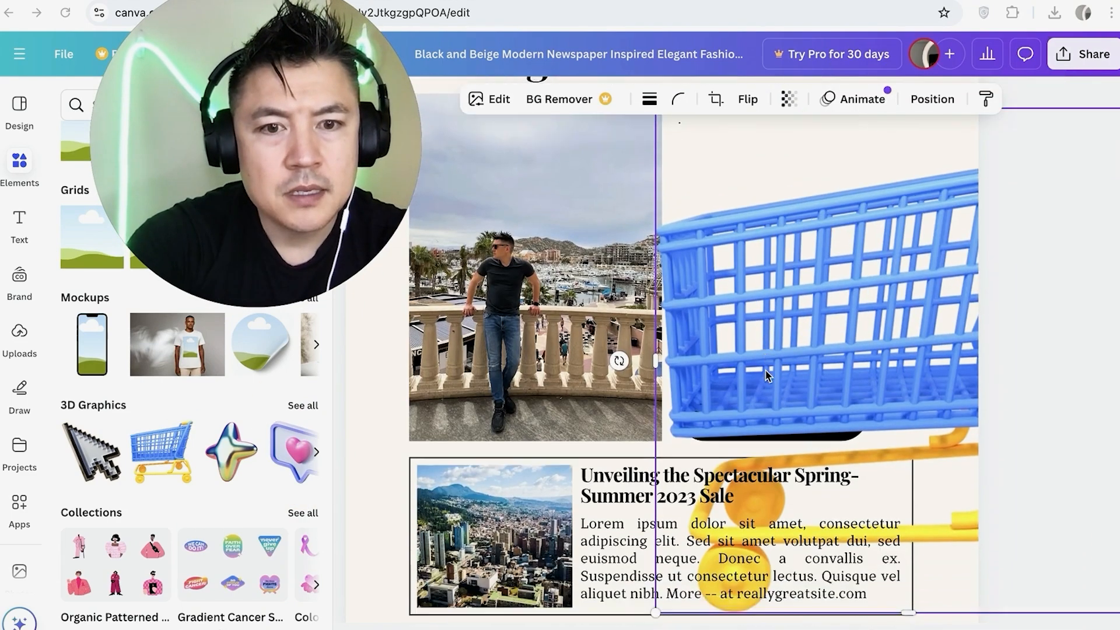
scroll(828, 260, "up", 4)
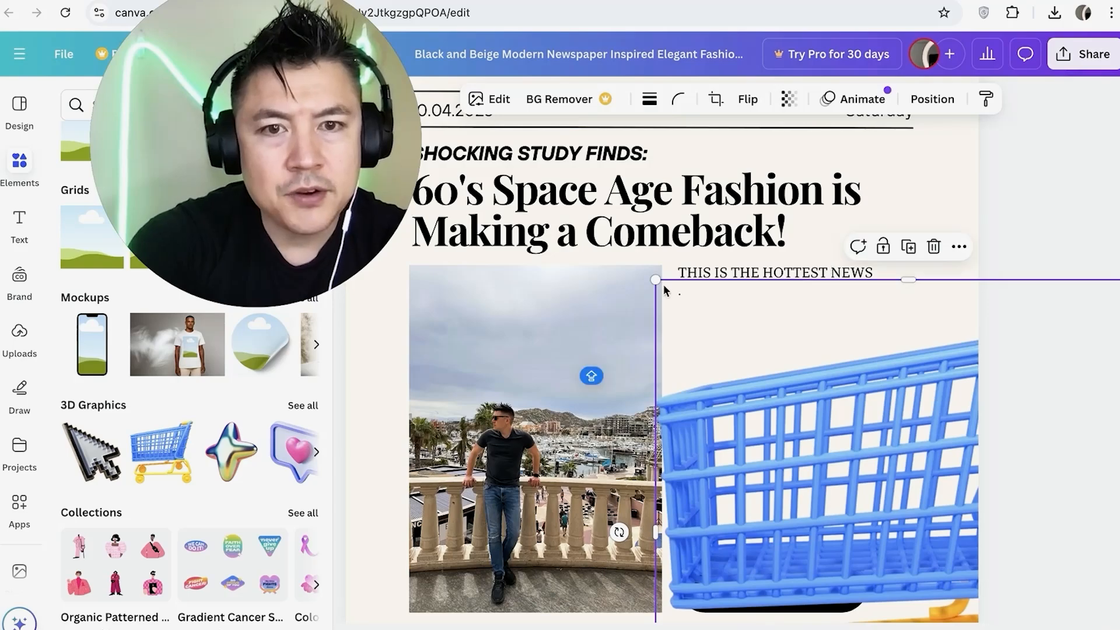
left_click_drag(657, 281, 912, 437)
left_click_drag(863, 482, 789, 331)
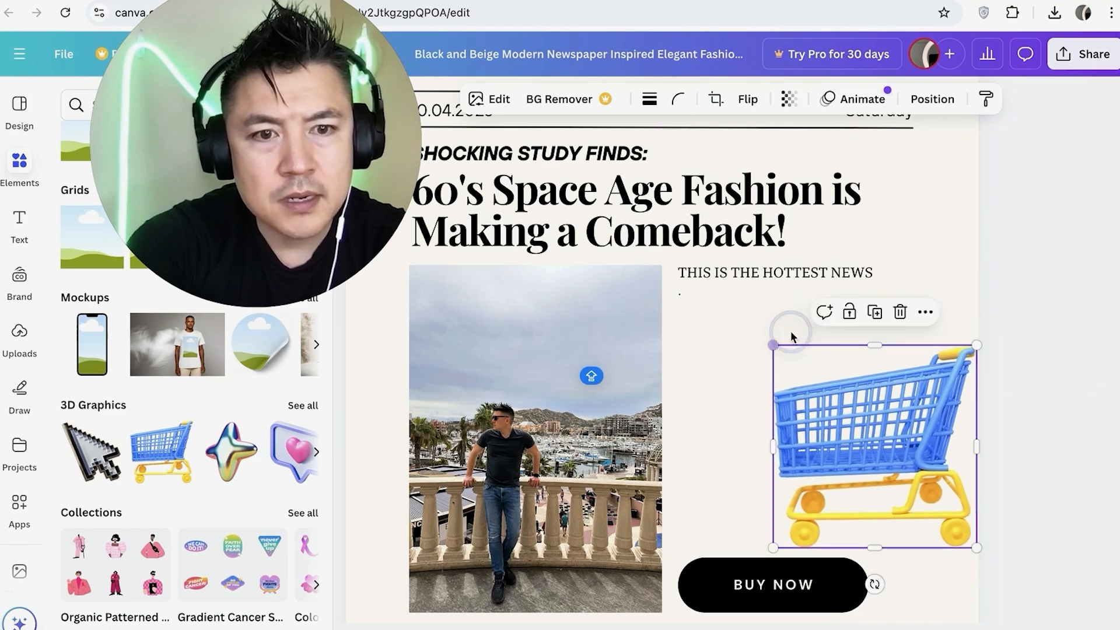
left_click_drag(863, 456, 799, 402)
left_click(693, 402)
scroll(693, 402, "down", 1)
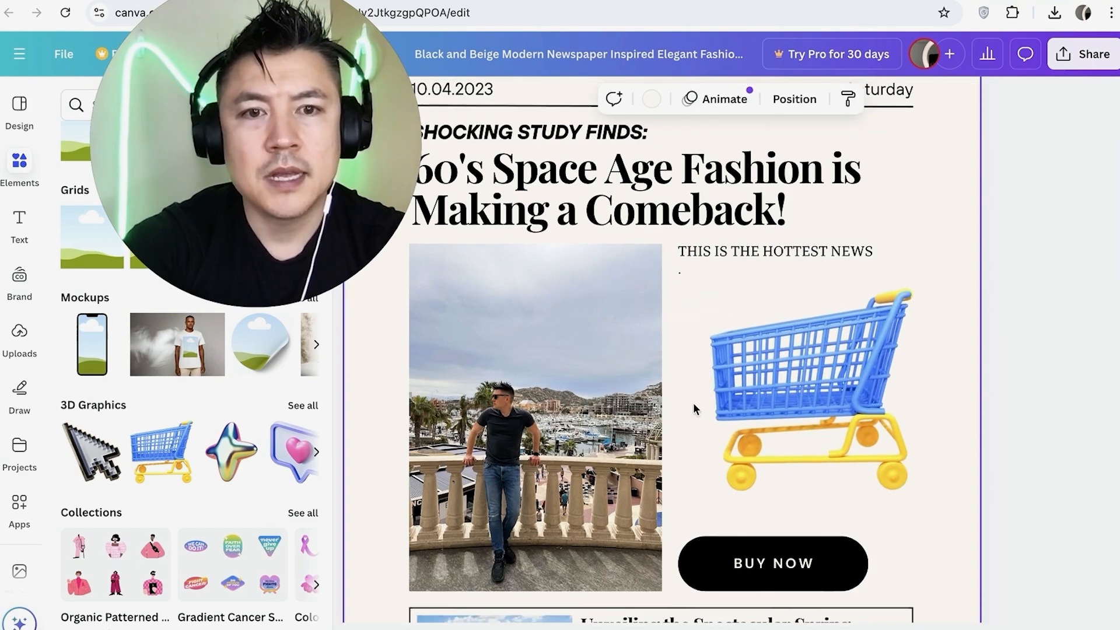
scroll(693, 403, "down", 5)
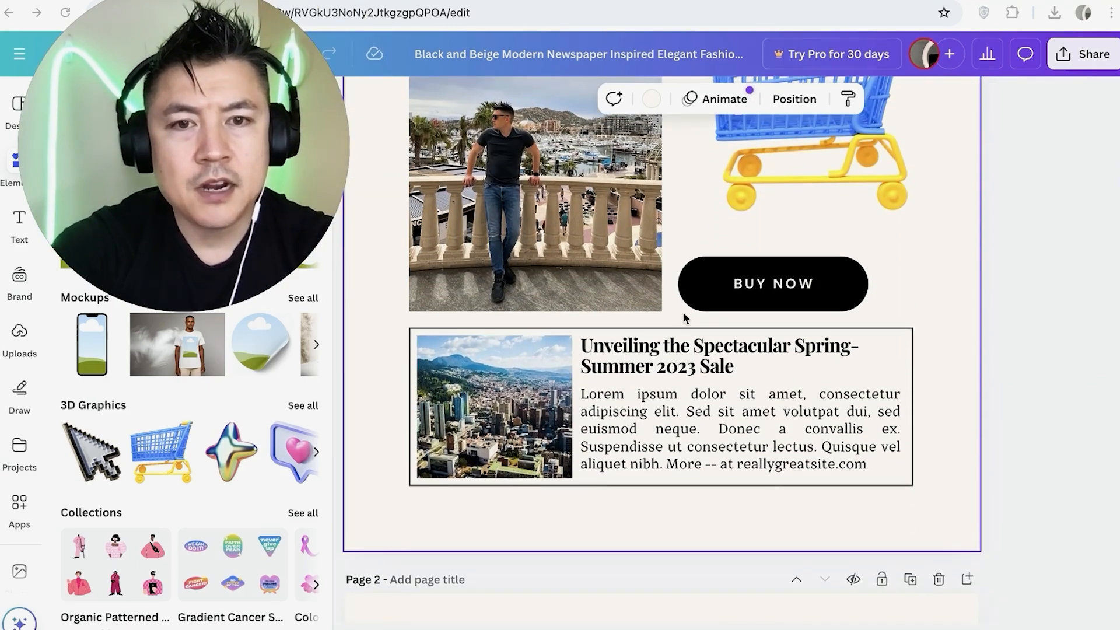
Delete the template's second page with the fashion brand article from the design
scroll(683, 317, "down", 9)
scroll(683, 317, "up", 6)
scroll(684, 318, "down", 5)
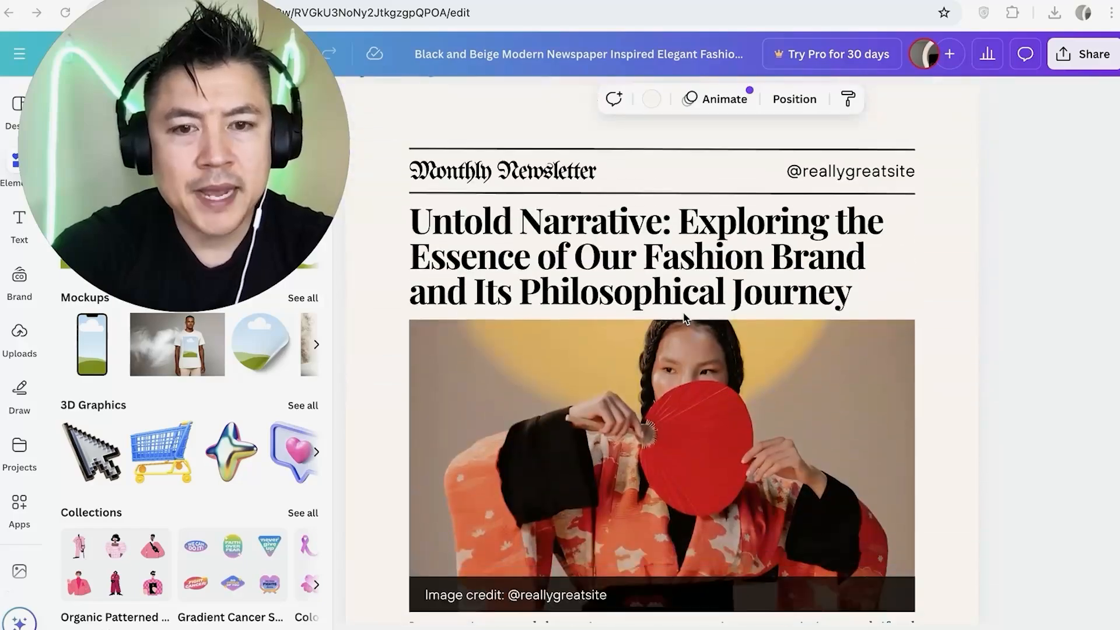
scroll(683, 319, "down", 7)
scroll(683, 318, "up", 10)
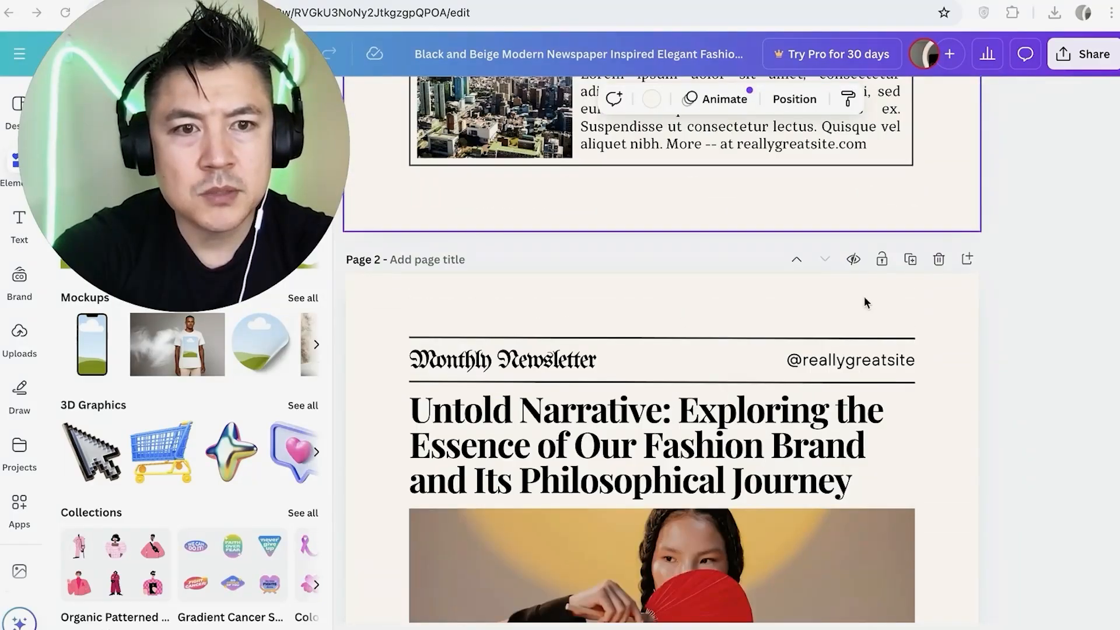
left_click(938, 259)
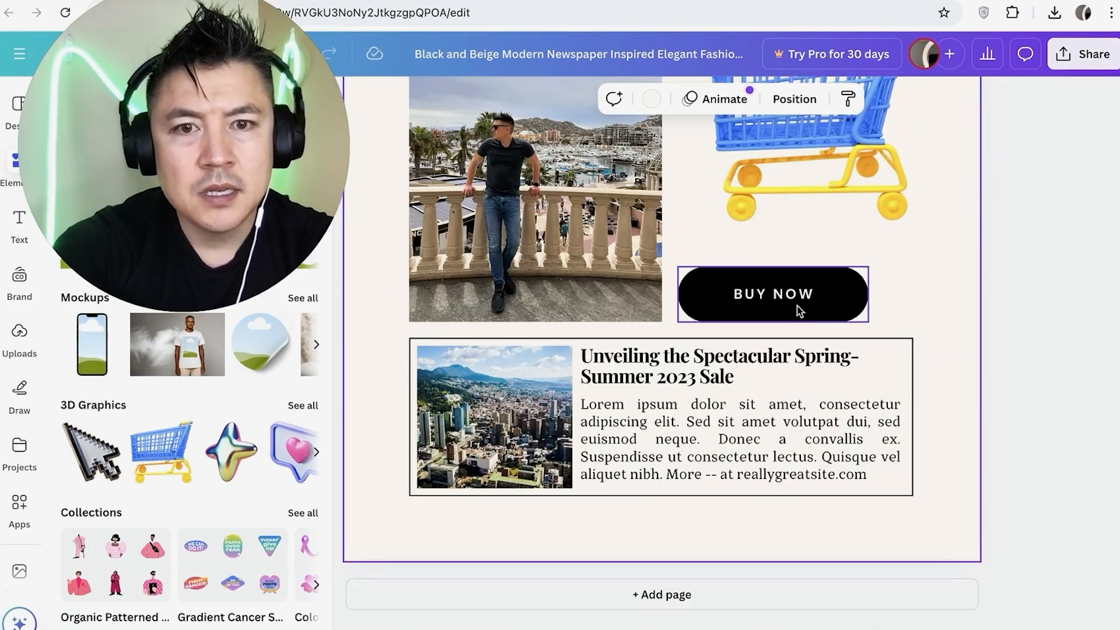
scroll(796, 304, "up", 10)
scroll(798, 346, "down", 10)
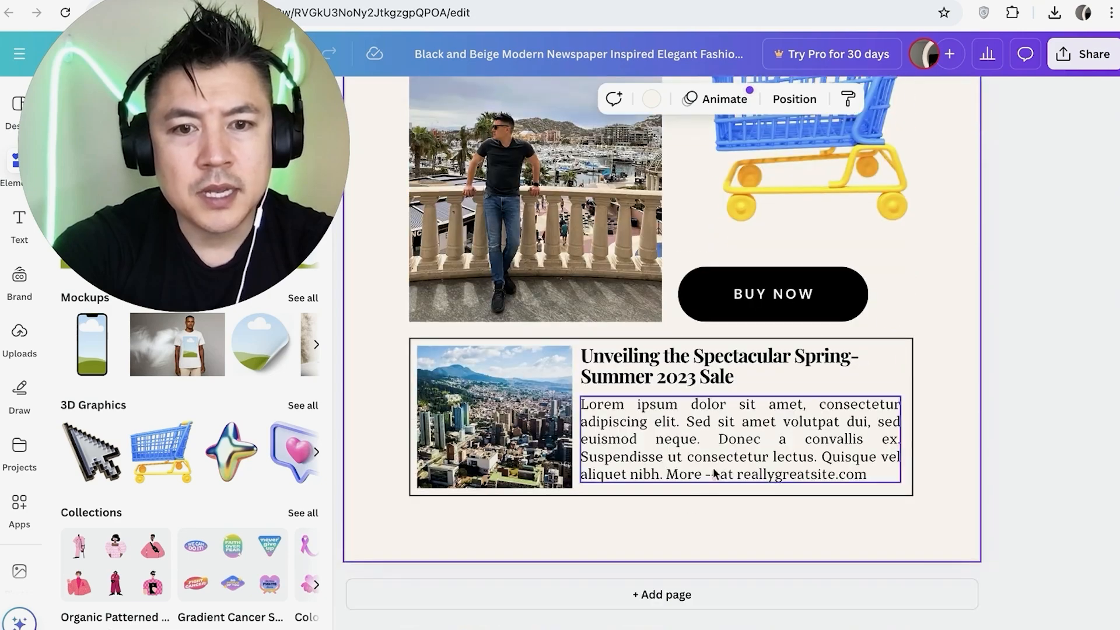
left_click(656, 594)
scroll(772, 319, "up", 7)
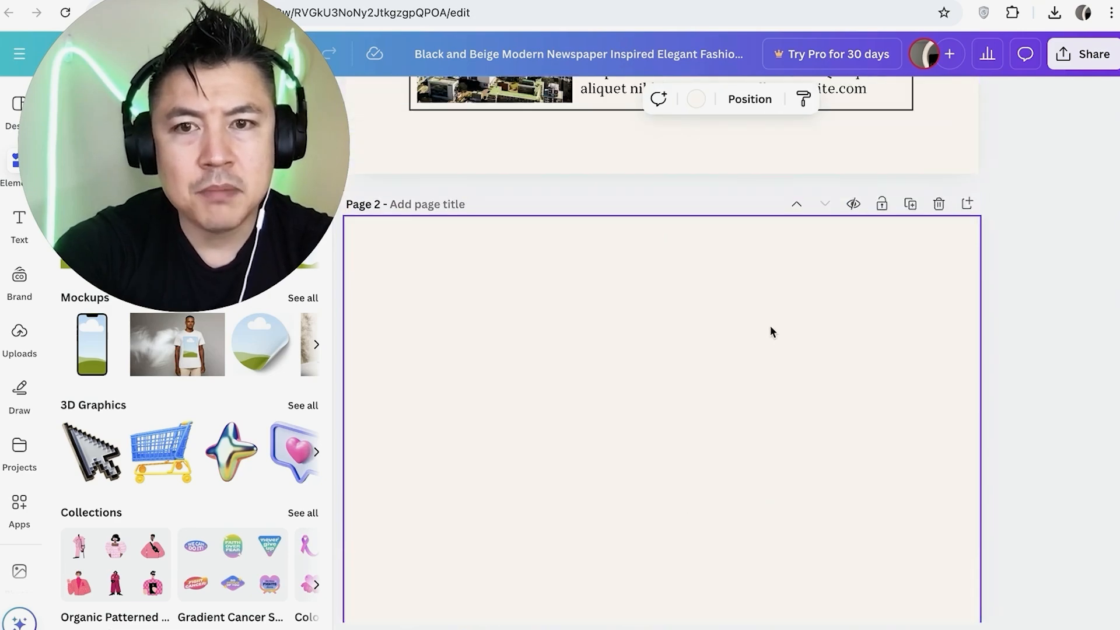
left_click(938, 204)
scroll(737, 228, "up", 10)
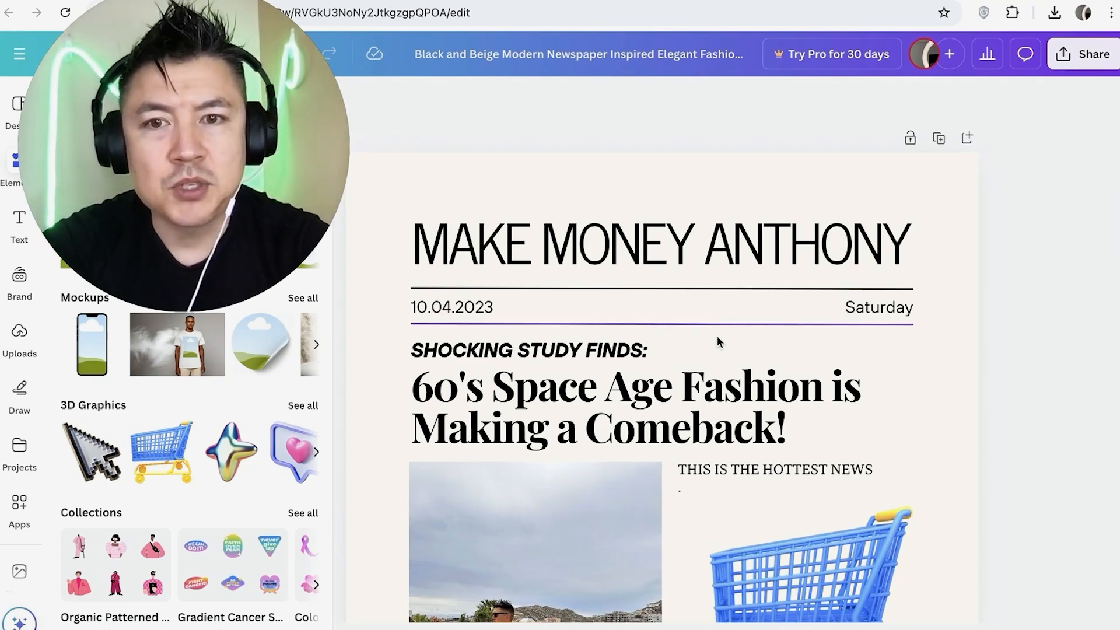
Duplicate the finished newsletter page to make a second page with the same layout
scroll(719, 340, "down", 2)
scroll(841, 220, "up", 2)
scroll(570, 284, "down", 5)
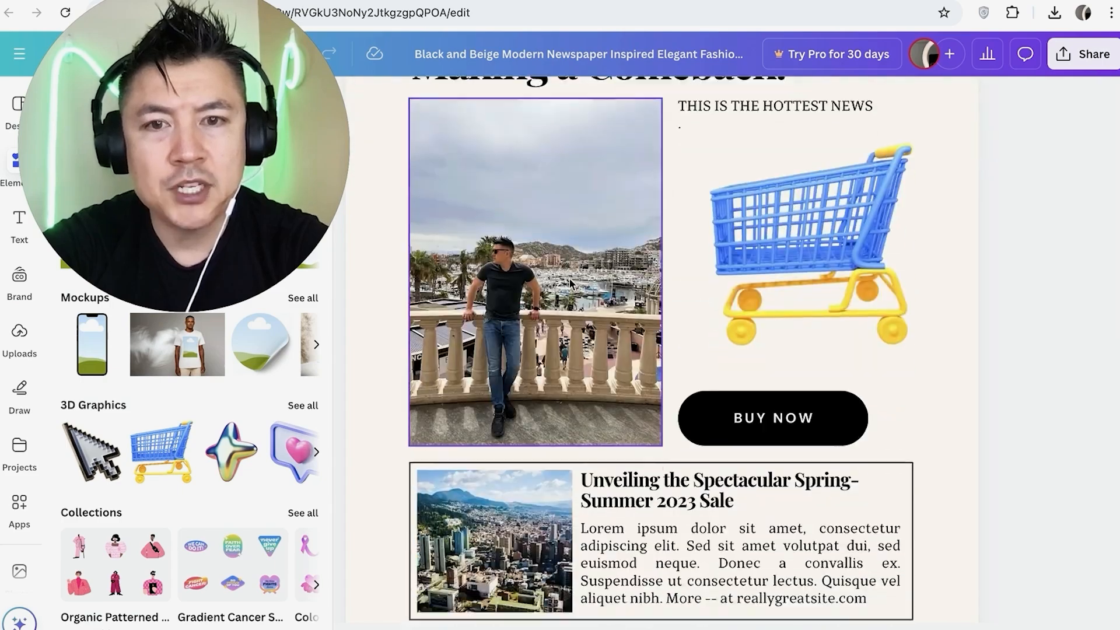
scroll(627, 275, "up", 5)
left_click(940, 138)
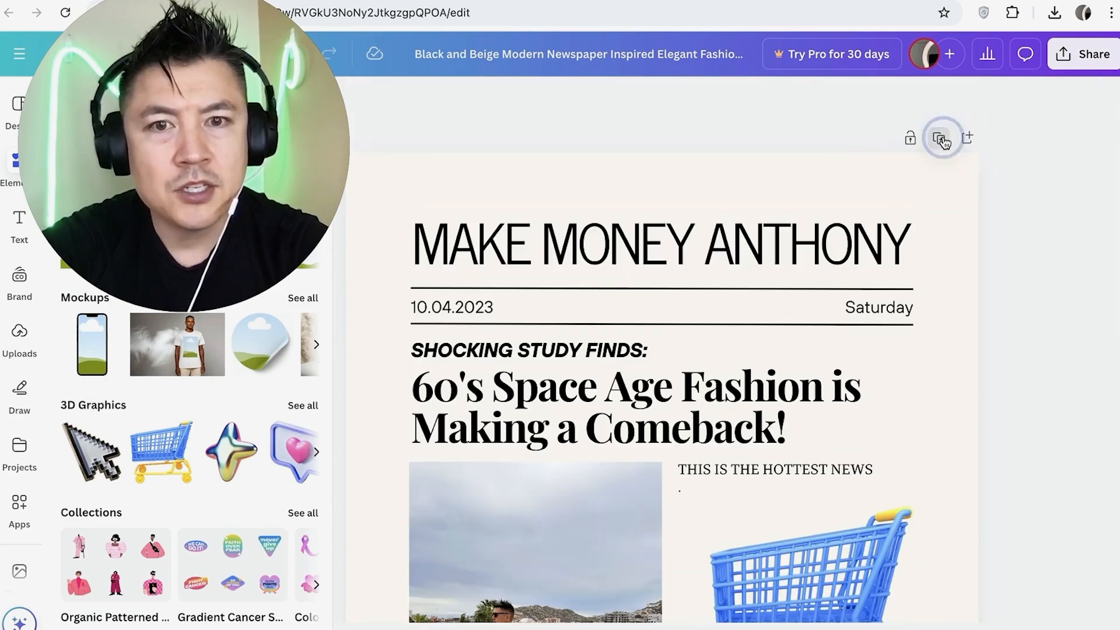
Look over the duplicated page 2 from its heading down to the boxed article at its foot
scroll(790, 287, "down", 6)
scroll(790, 287, "up", 2)
scroll(790, 287, "up", 5)
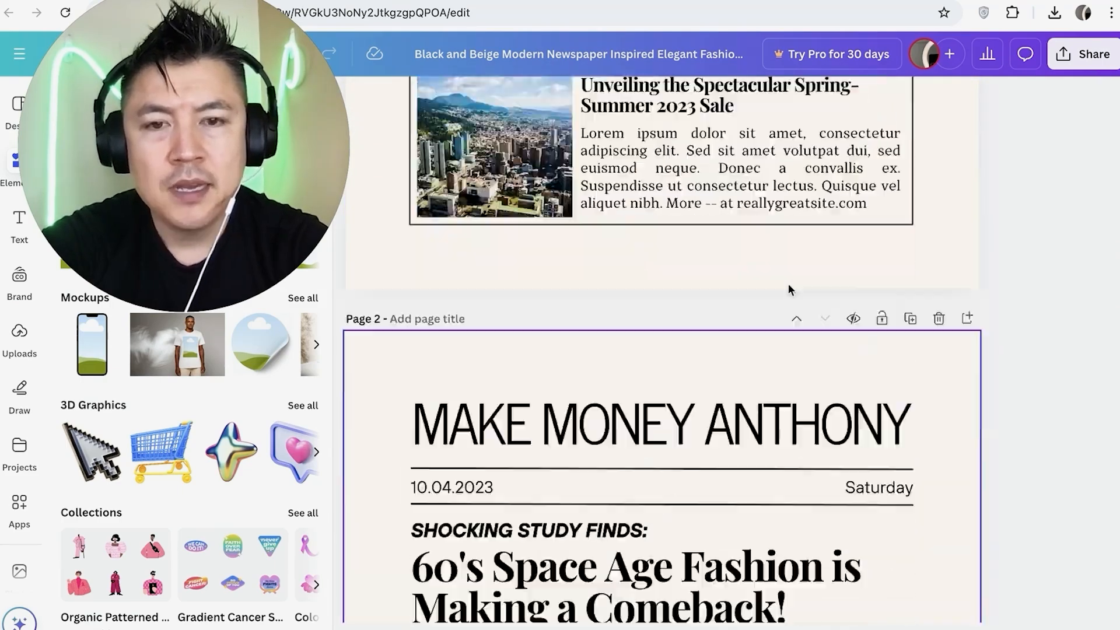
scroll(789, 288, "down", 7)
scroll(704, 345, "up", 5)
scroll(704, 346, "down", 4)
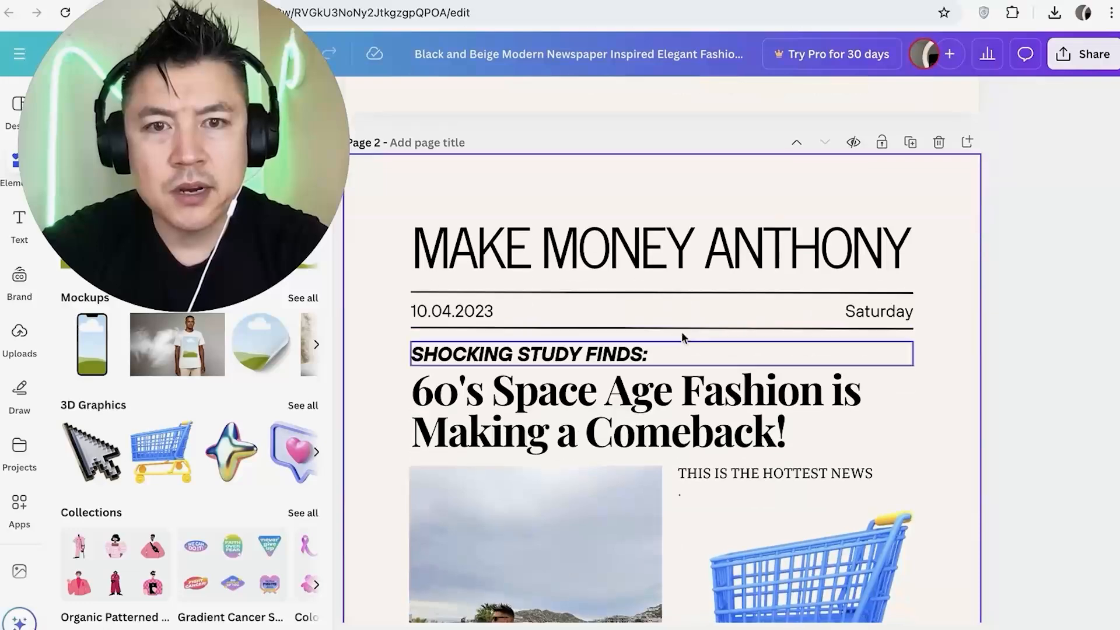
left_click(806, 453)
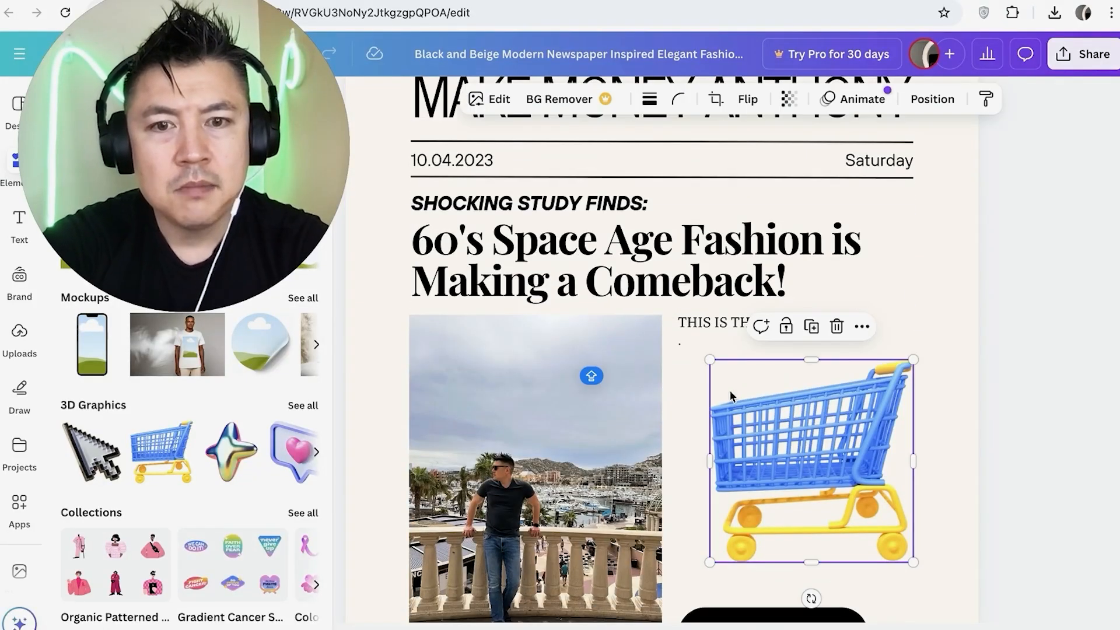
scroll(685, 263, "up", 5)
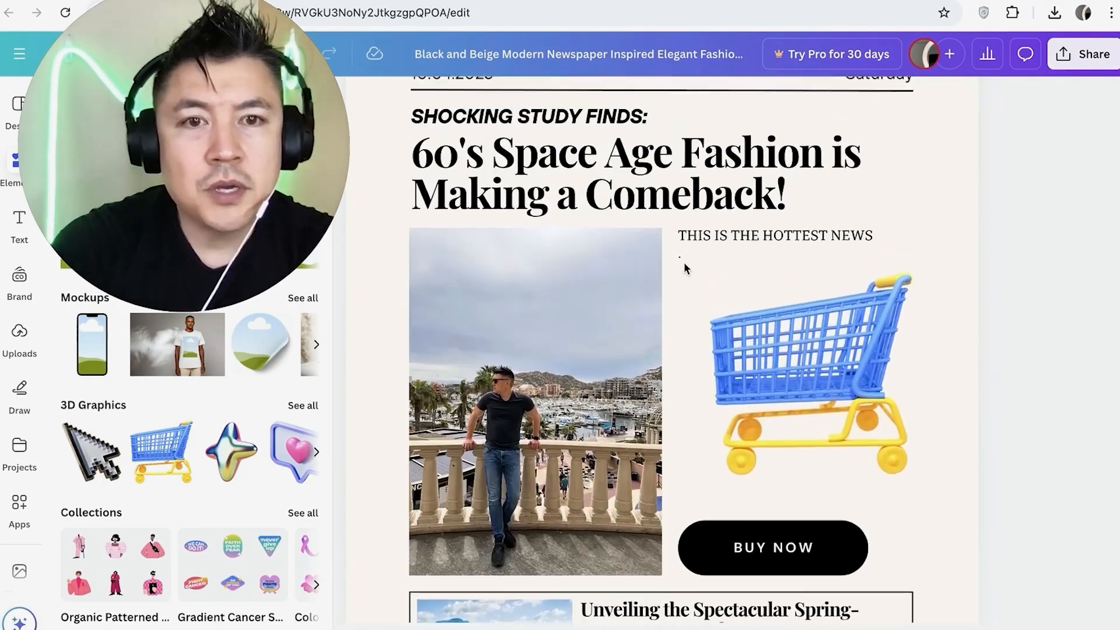
scroll(685, 296, "up", 3)
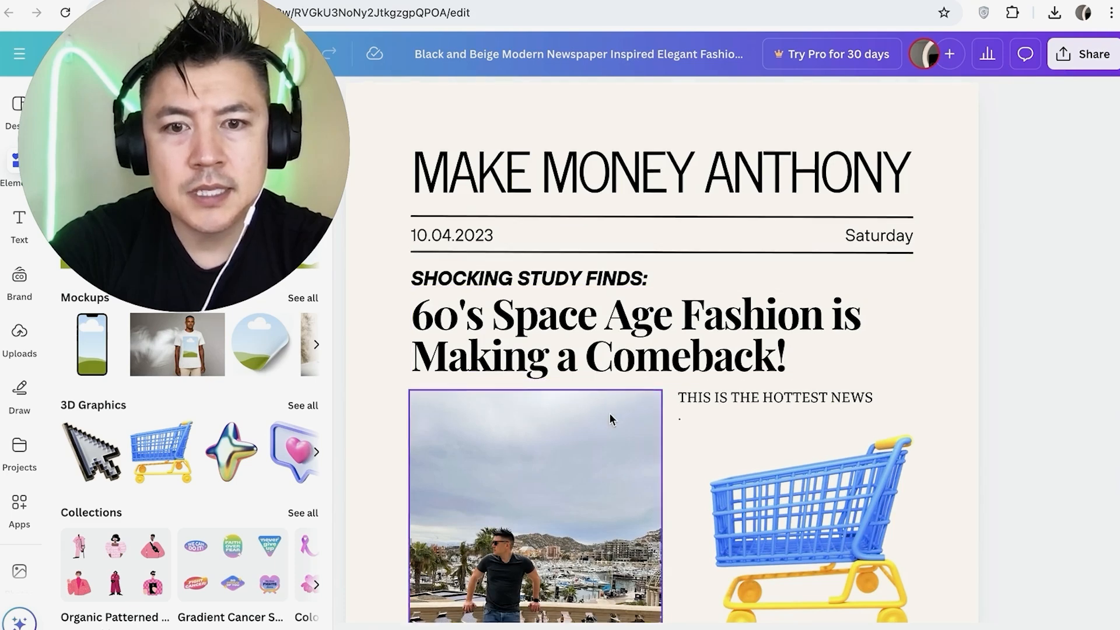
scroll(610, 418, "down", 8)
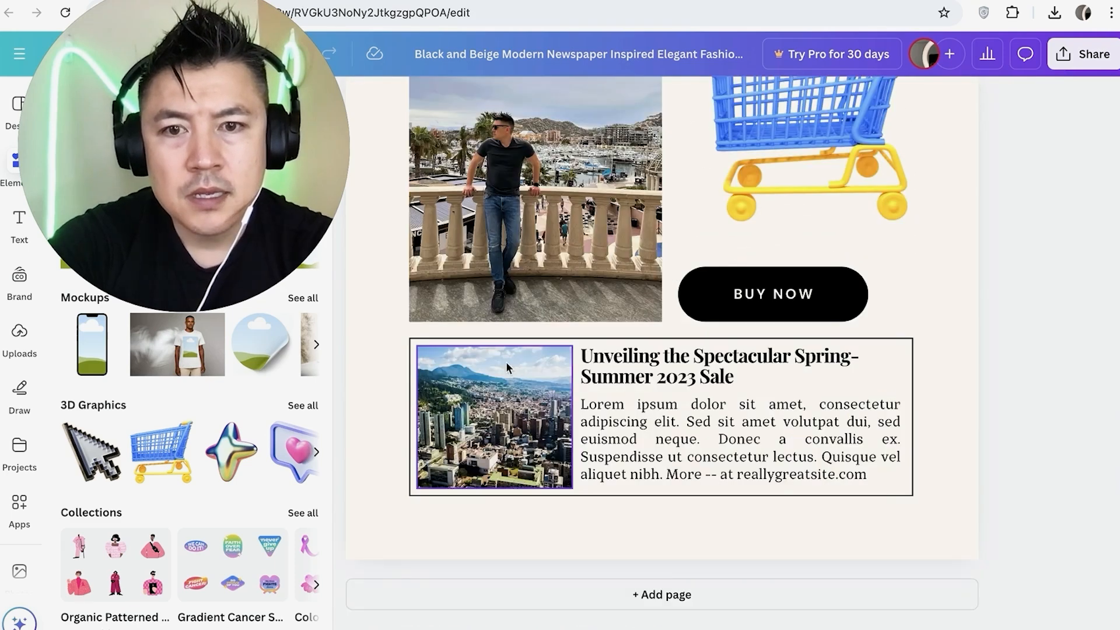
Duplicate the boxed article's border frame and its headline on page 2, placing both copies directly below the original box
left_click(905, 352)
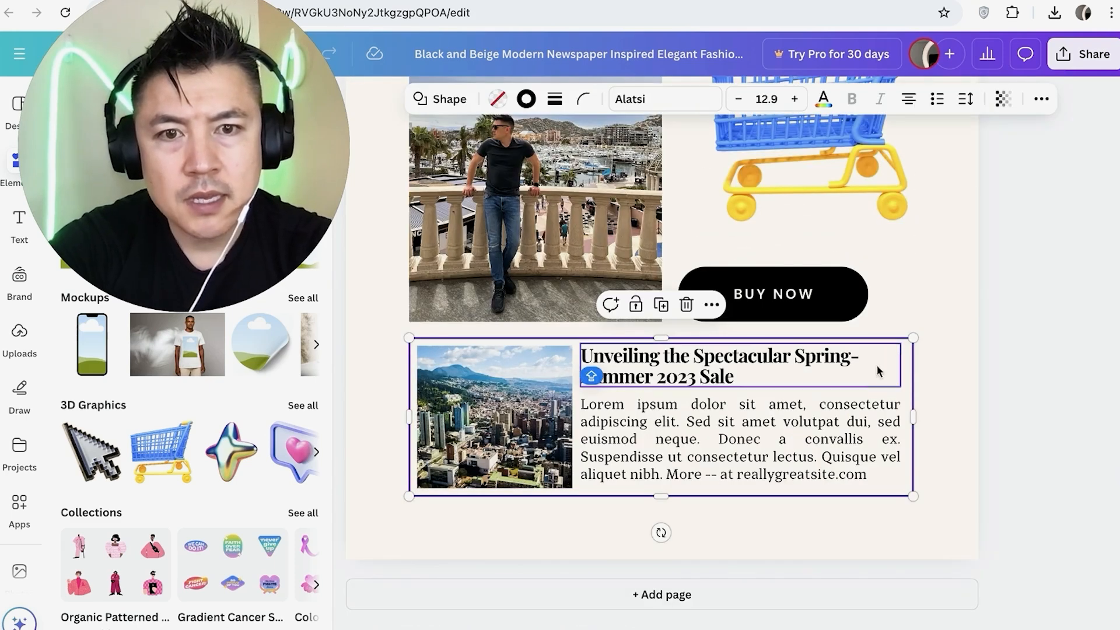
left_click(662, 308)
left_click_drag(453, 355, 435, 526)
left_click(627, 365)
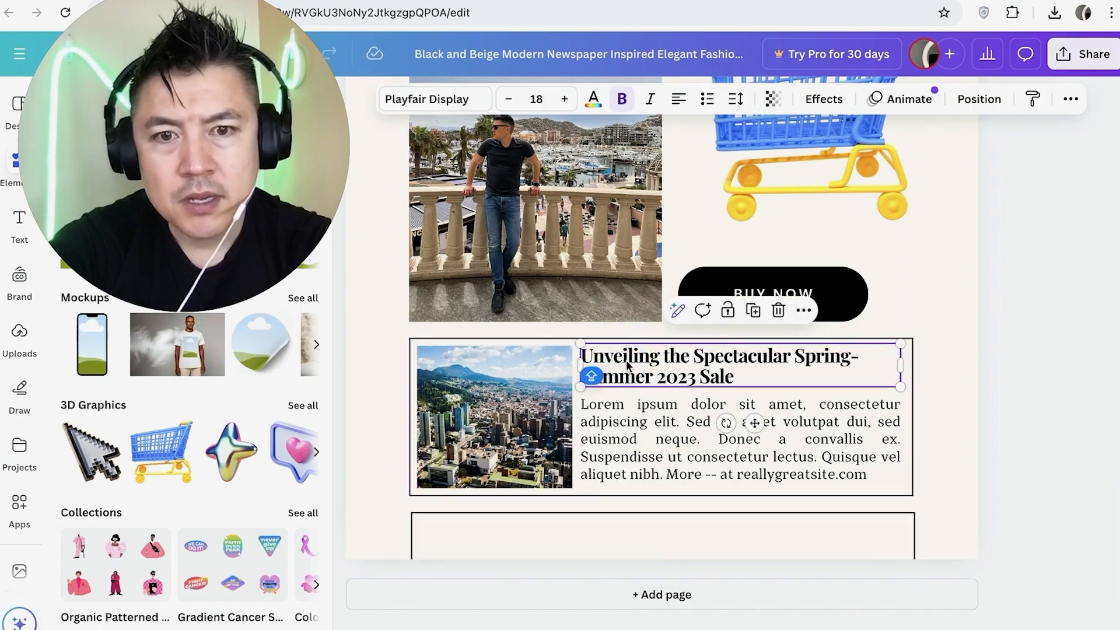
left_click(758, 311)
left_click_drag(681, 366, 653, 534)
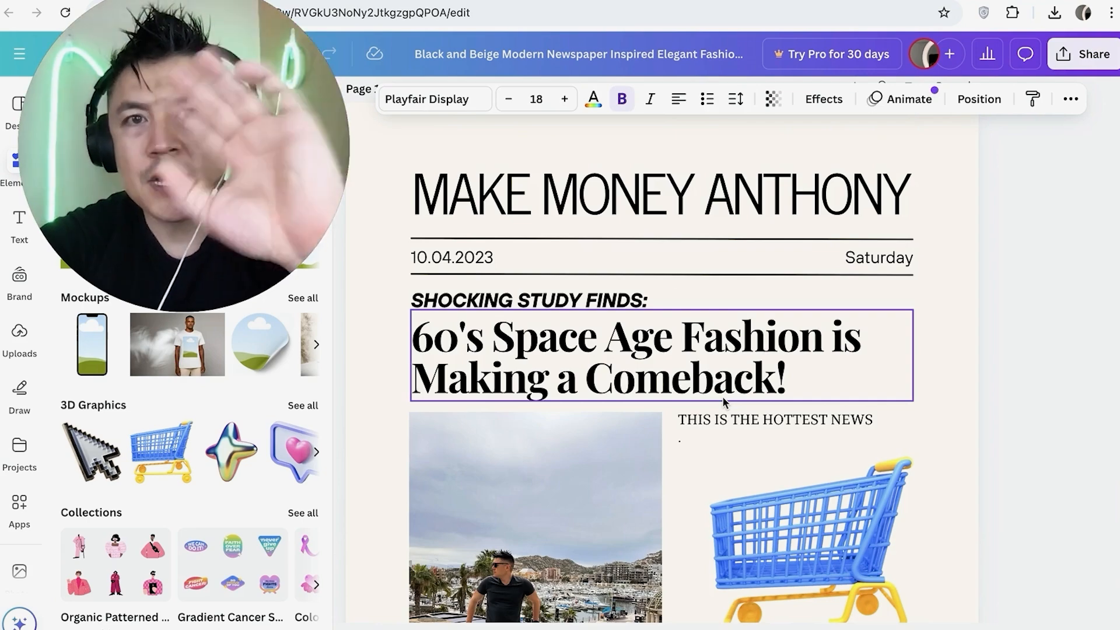
Rename the design as MAKE MONEY ANTHONY DOWNLOADABLE NEWSLETTER
scroll(742, 413, "down", 10)
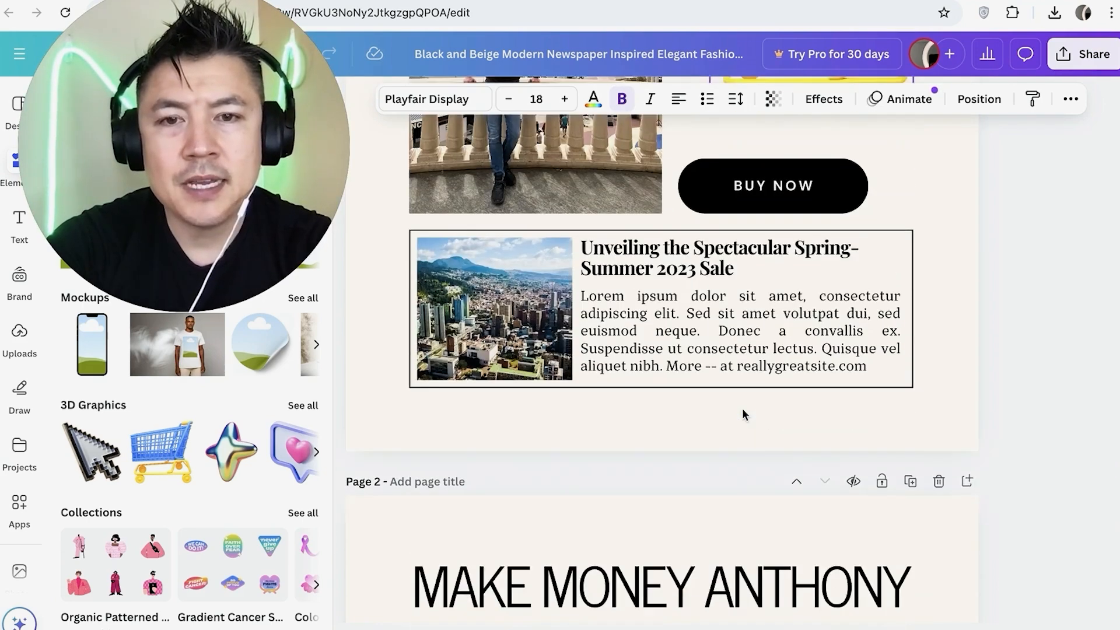
scroll(743, 412, "down", 12)
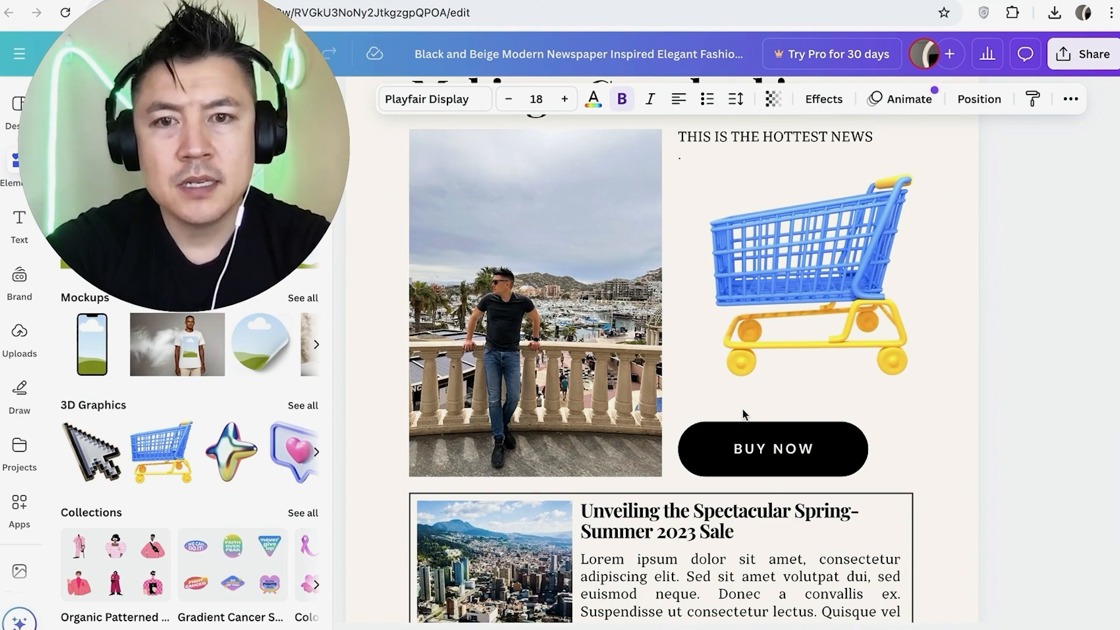
scroll(743, 413, "down", 8)
scroll(743, 412, "up", 5)
left_click(646, 66)
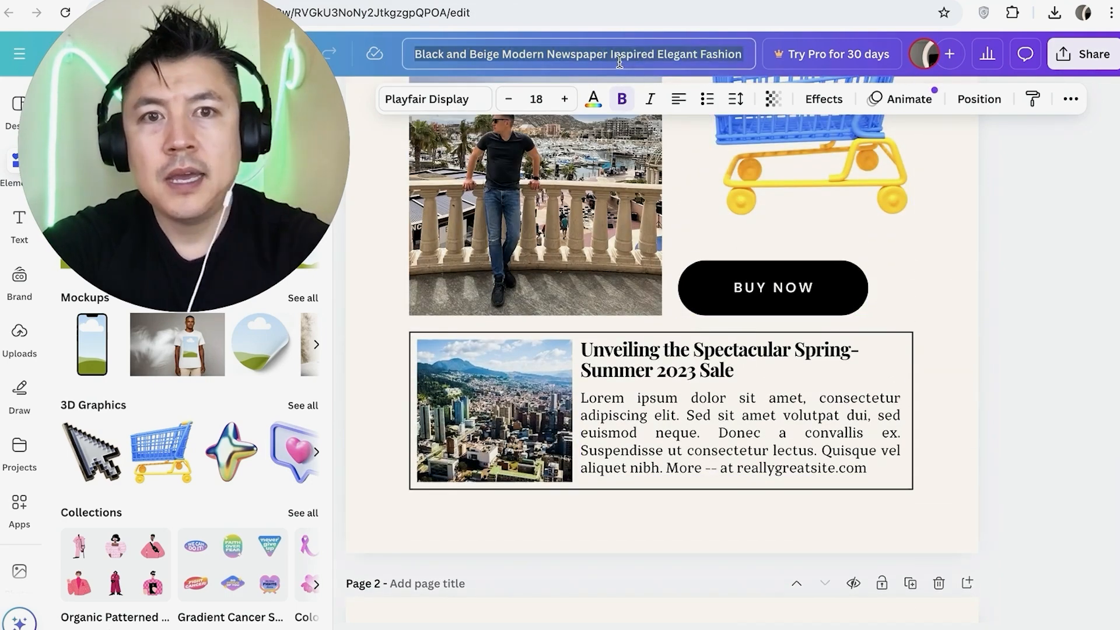
type("M")
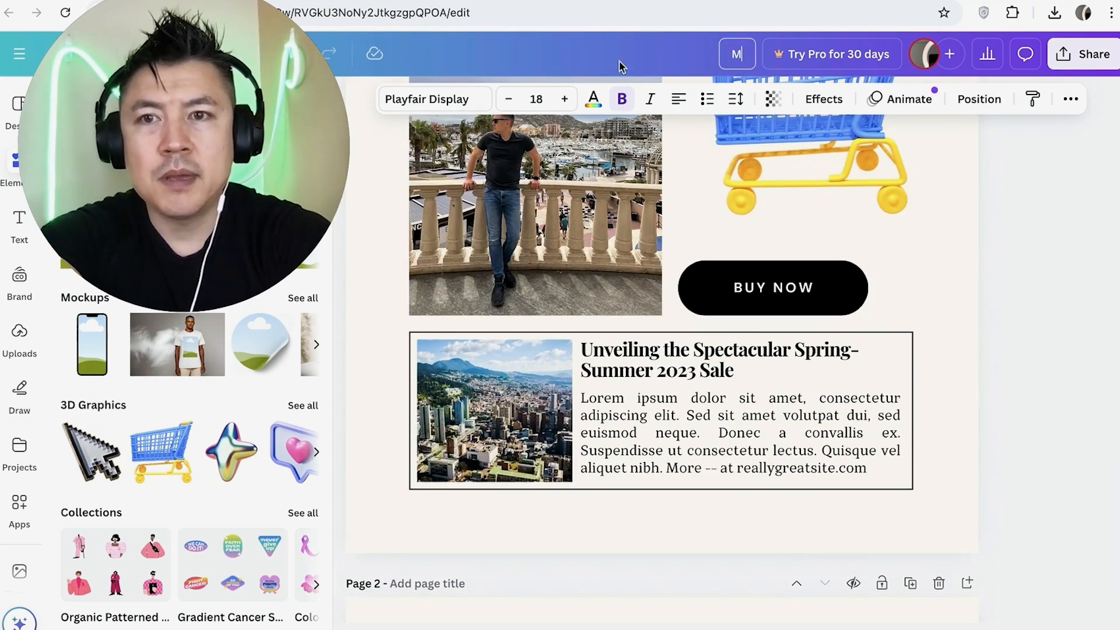
type("AKE MONEY ANTHONY DOW")
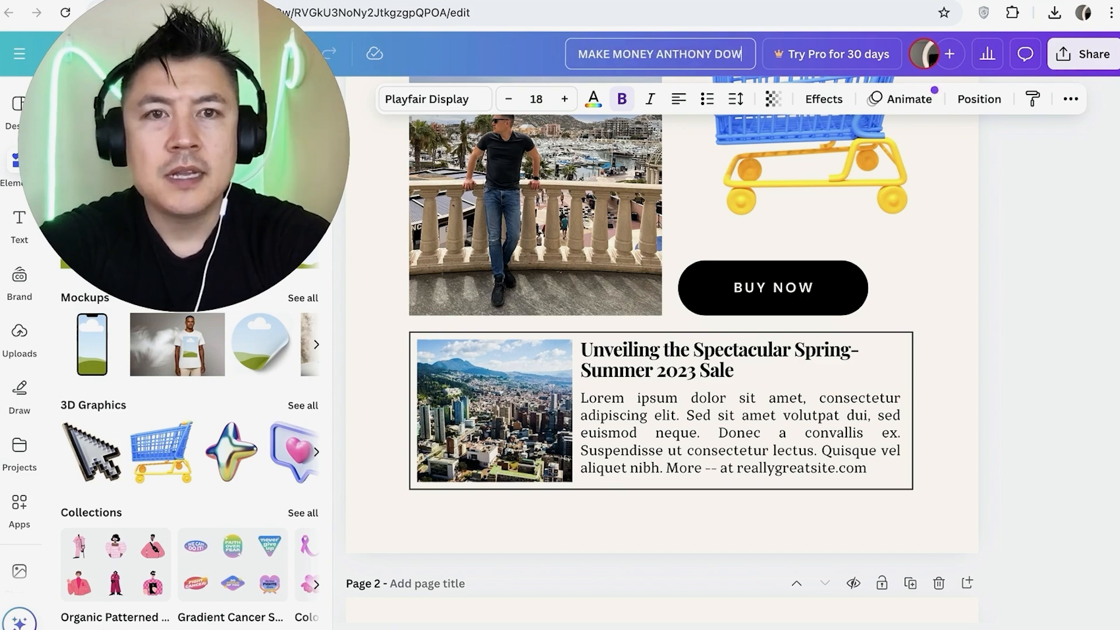
type("NLAOADABLE NEWSLETTER")
key("Return")
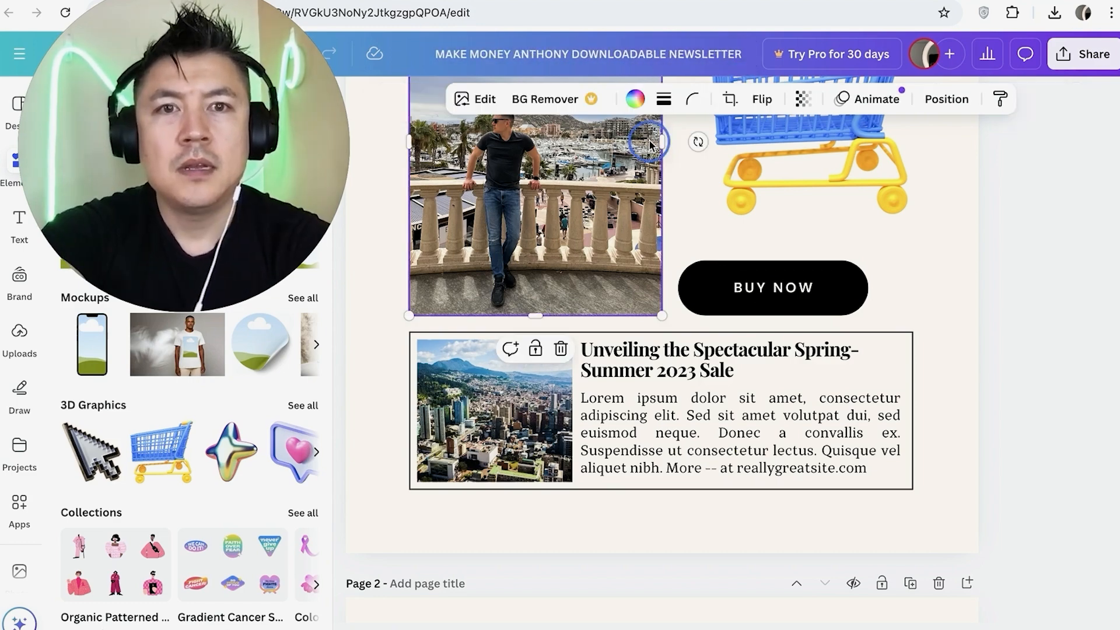
Create a public view link with watermarks for the design and copy it
scroll(659, 303, "up", 10)
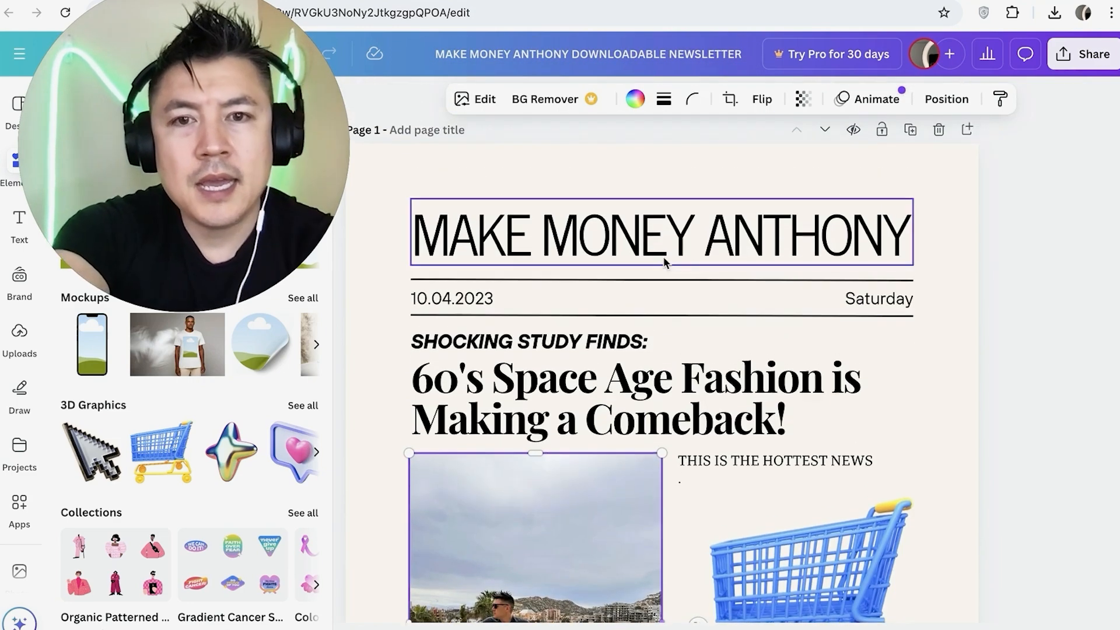
scroll(656, 305, "up", 1)
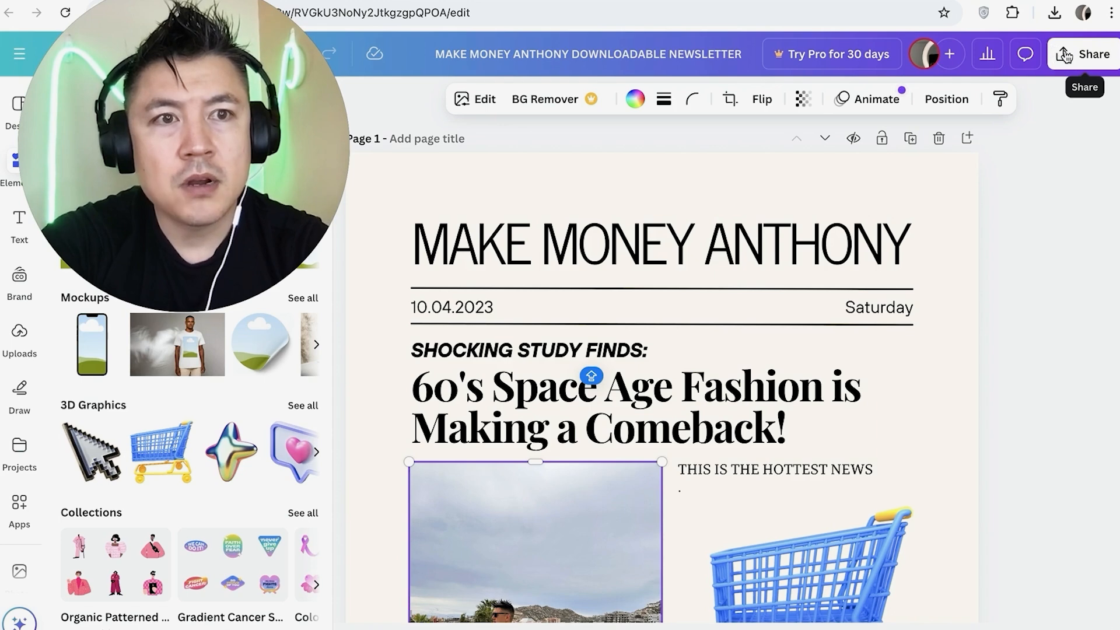
left_click(1064, 55)
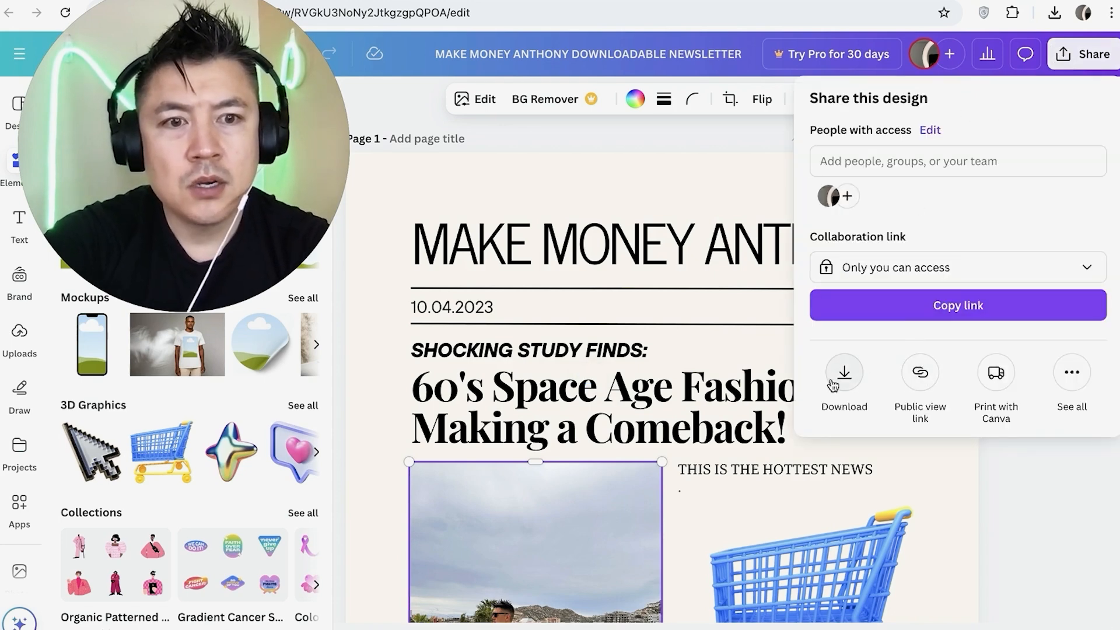
left_click(921, 374)
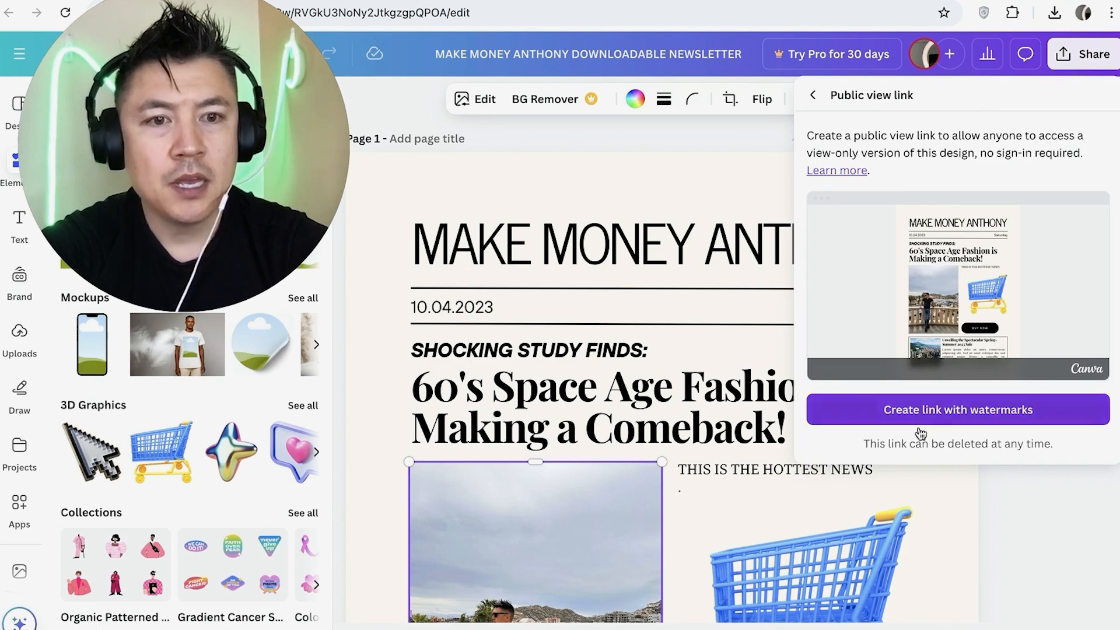
left_click(901, 410)
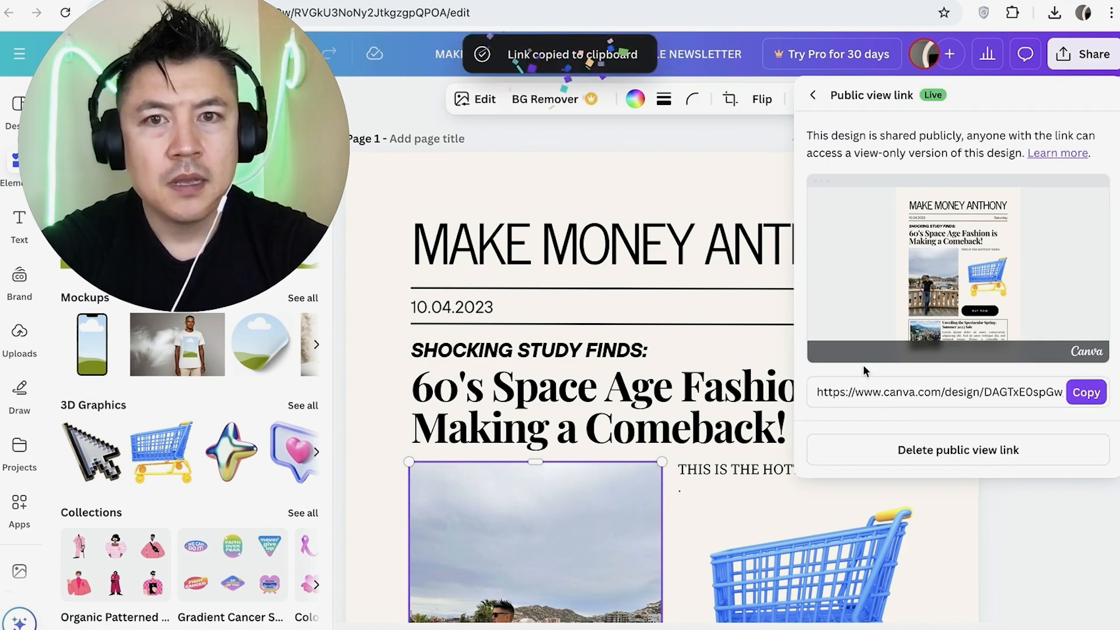
left_click(1078, 392)
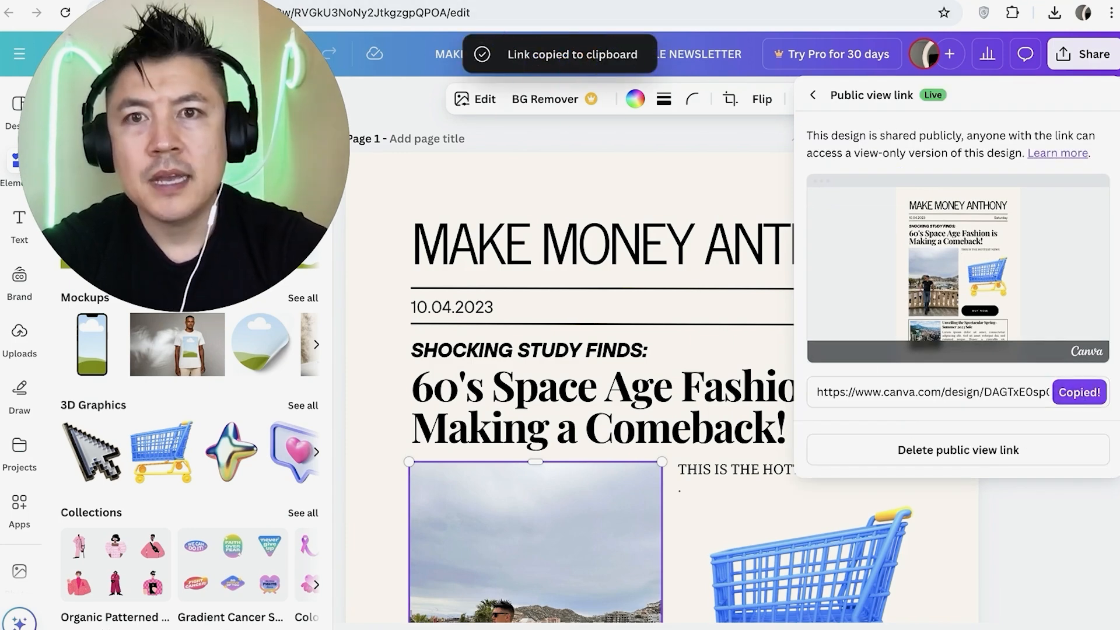
Open the copied public view link in a new browser tab, check the shared newsletter and return to the design
key("ctrl+t")
key("ctrl+v")
key("Return")
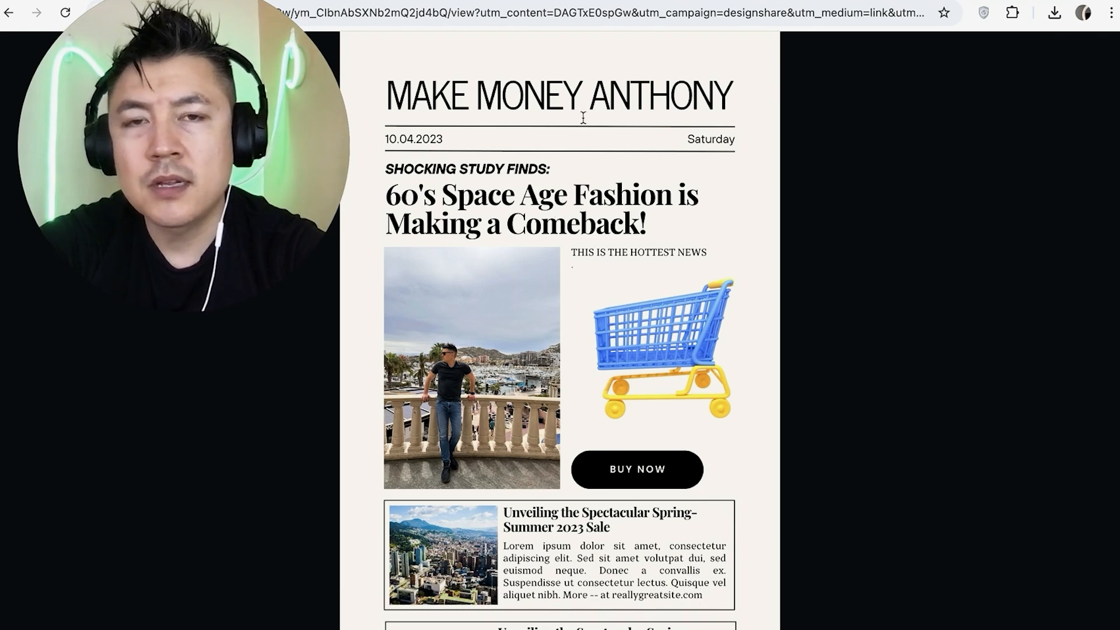
left_click(606, 1)
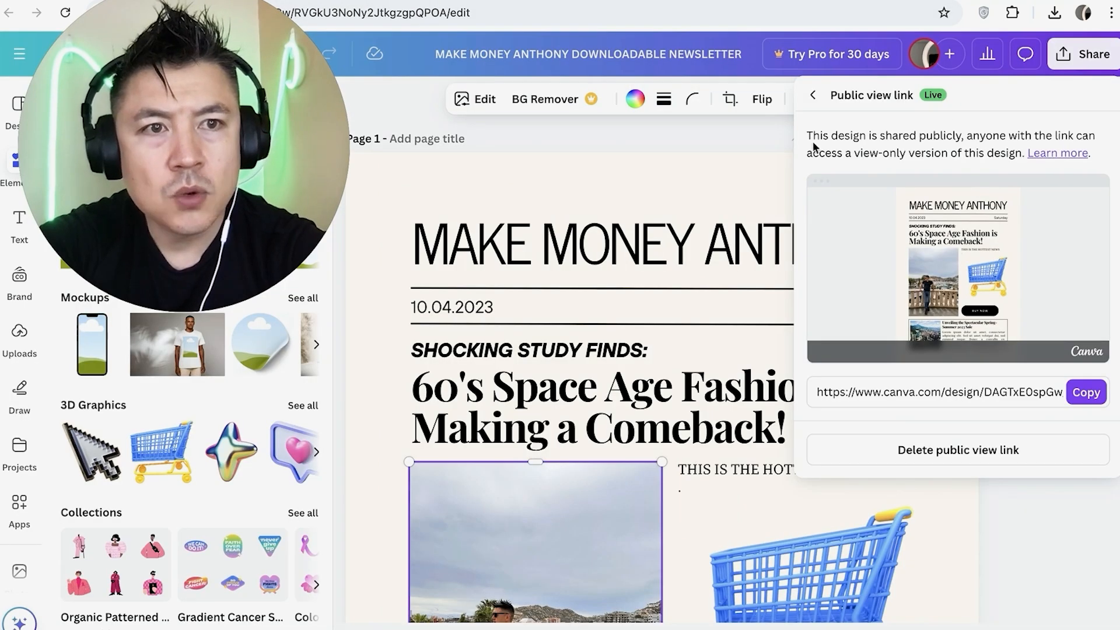
Download all pages of the newsletter design as a PDF Standard file
left_click(1072, 57)
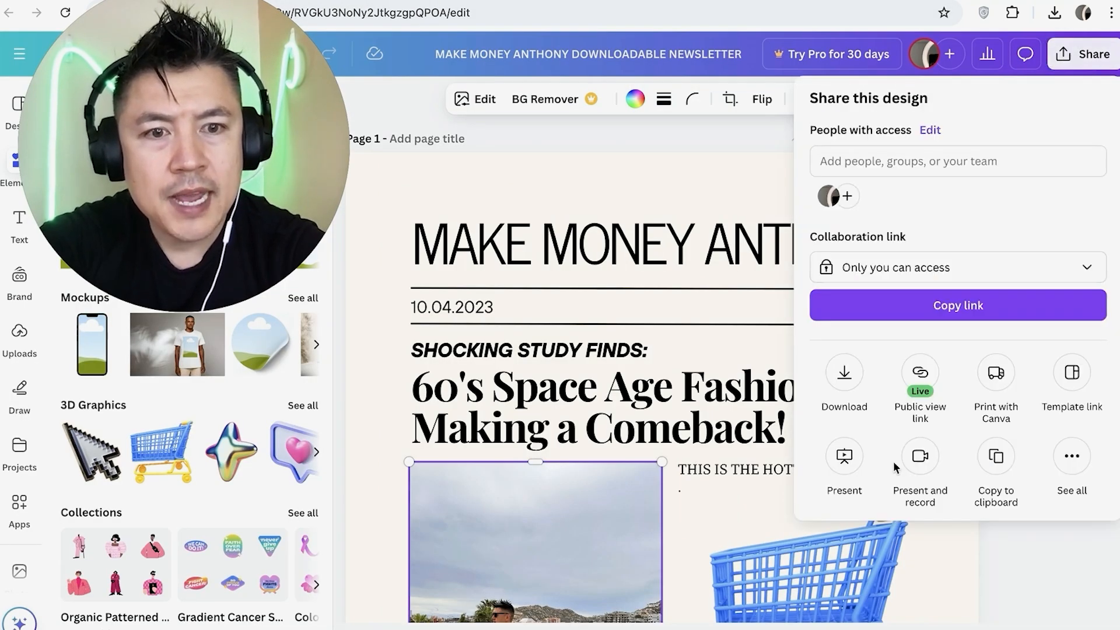
left_click(859, 385)
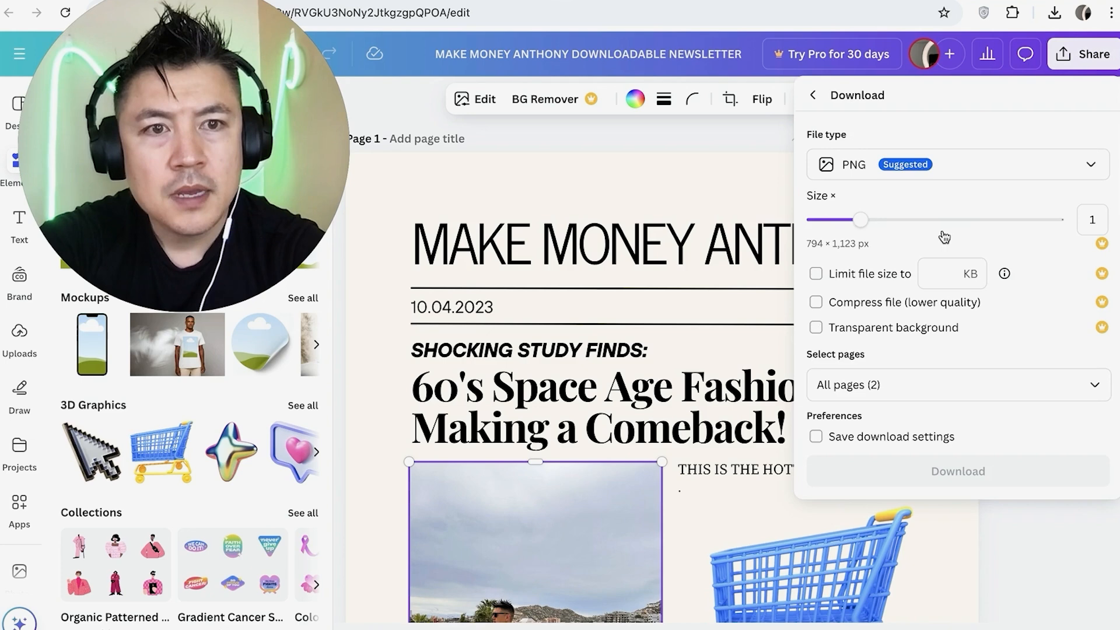
left_click(993, 173)
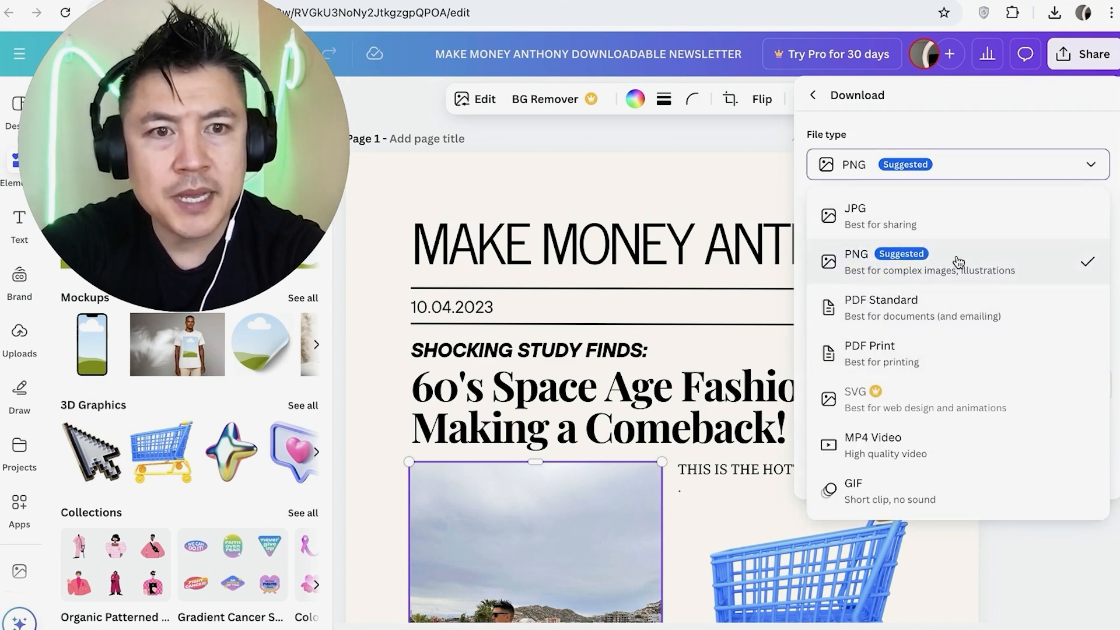
left_click(963, 319)
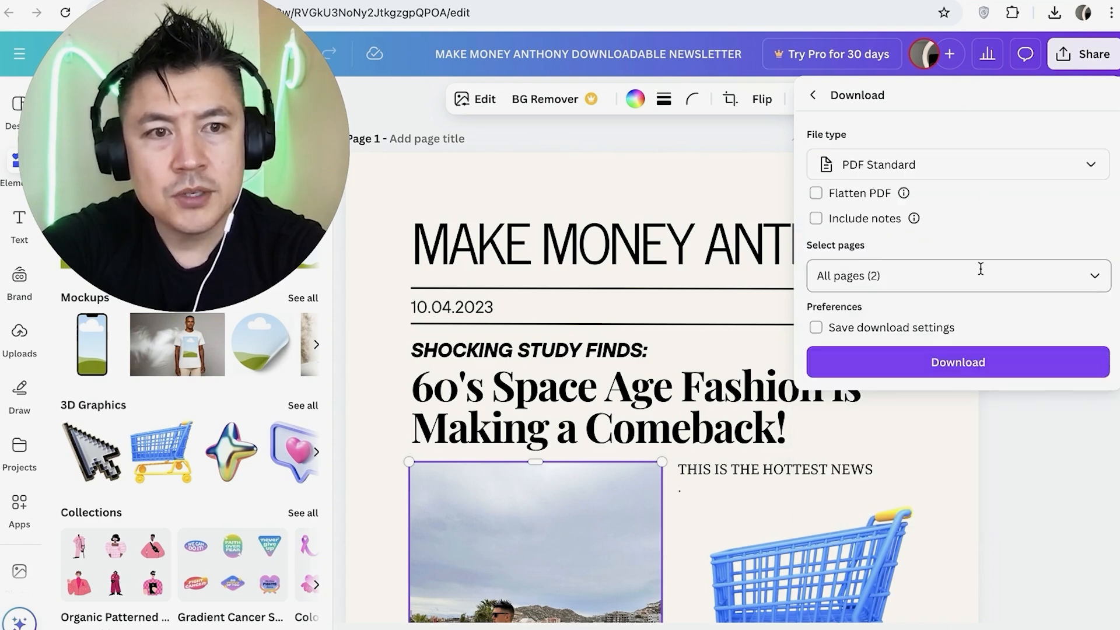
left_click(902, 365)
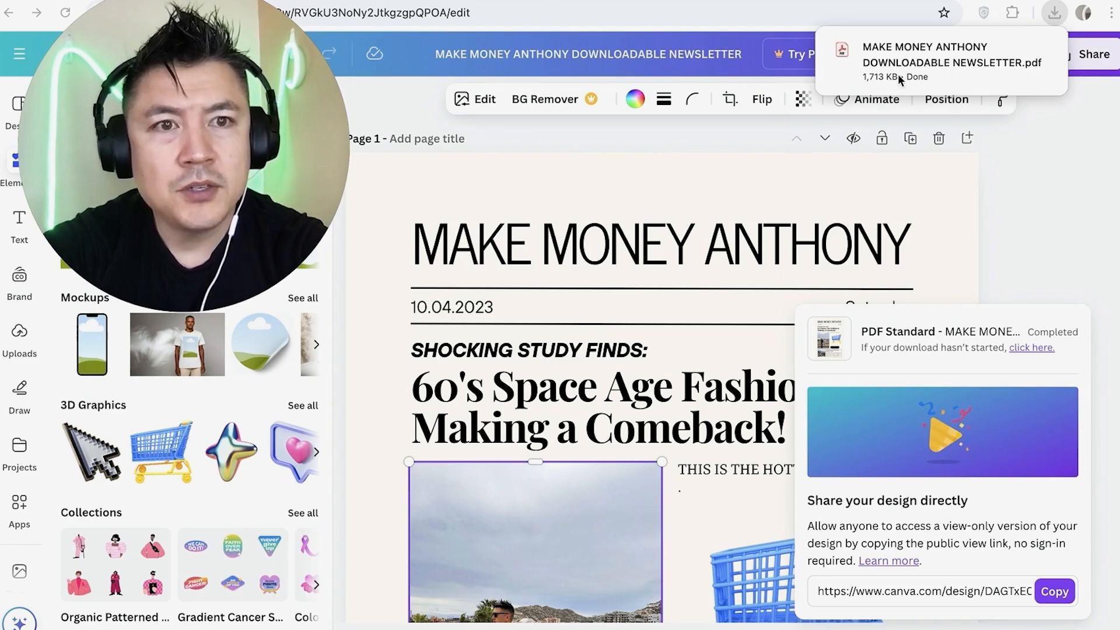
Open the downloaded newsletter PDF in the PDF viewer and look through both of its pages
left_click(931, 56)
scroll(664, 300, "down", 20)
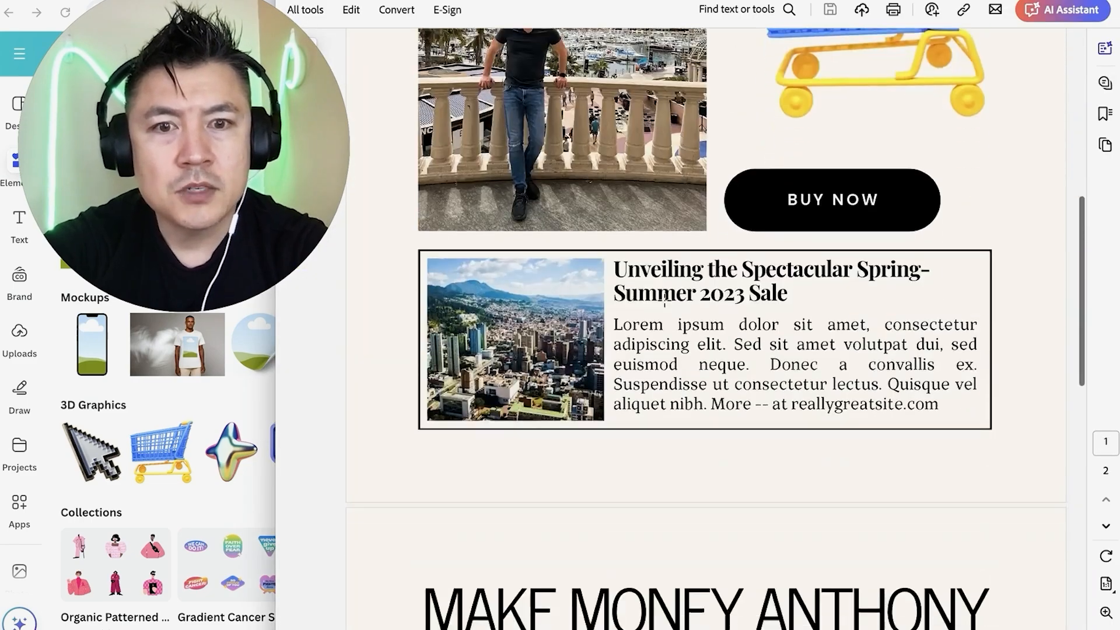
scroll(664, 300, "up", 7)
scroll(664, 300, "down", 5)
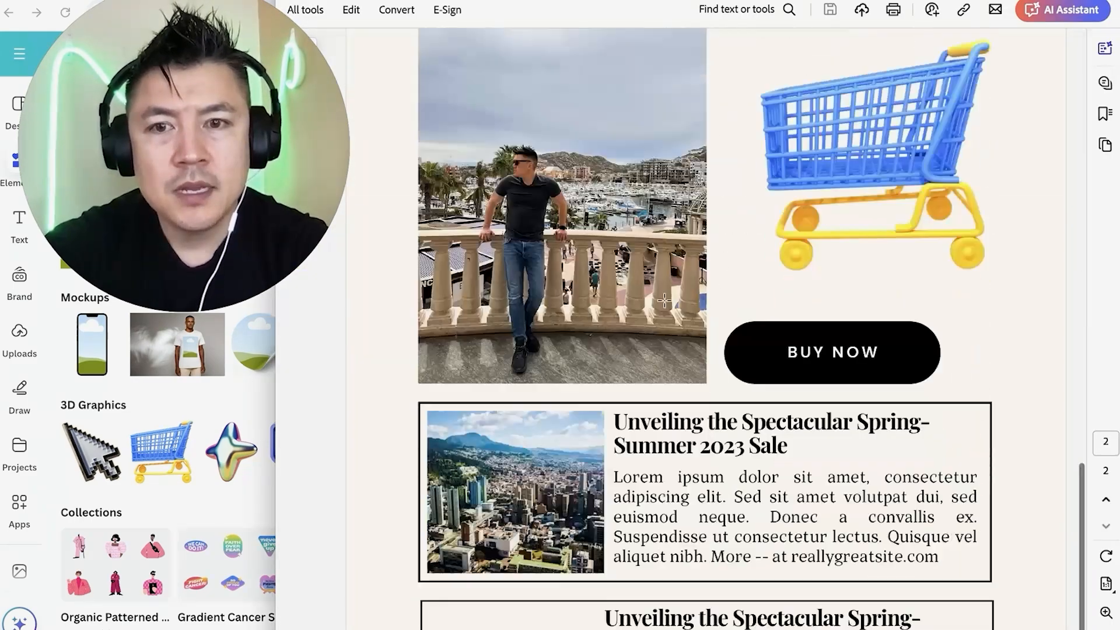
scroll(663, 300, "up", 5)
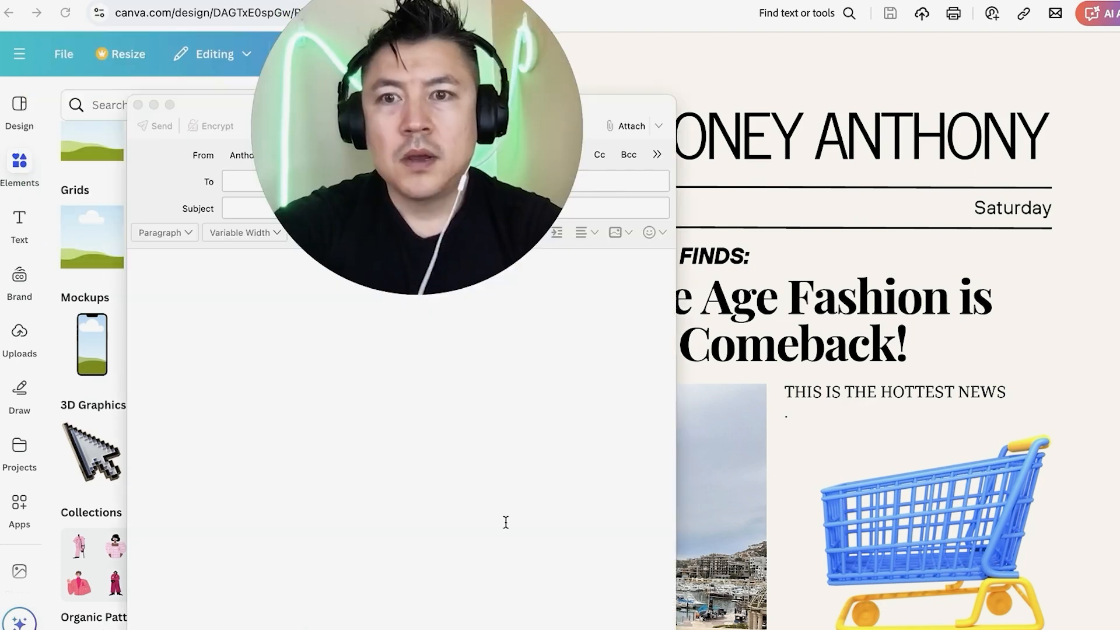
In a new email message, write a greeting introducing the sender by first name and the line "Here is my downloadable email newsletter."
left_click(174, 323)
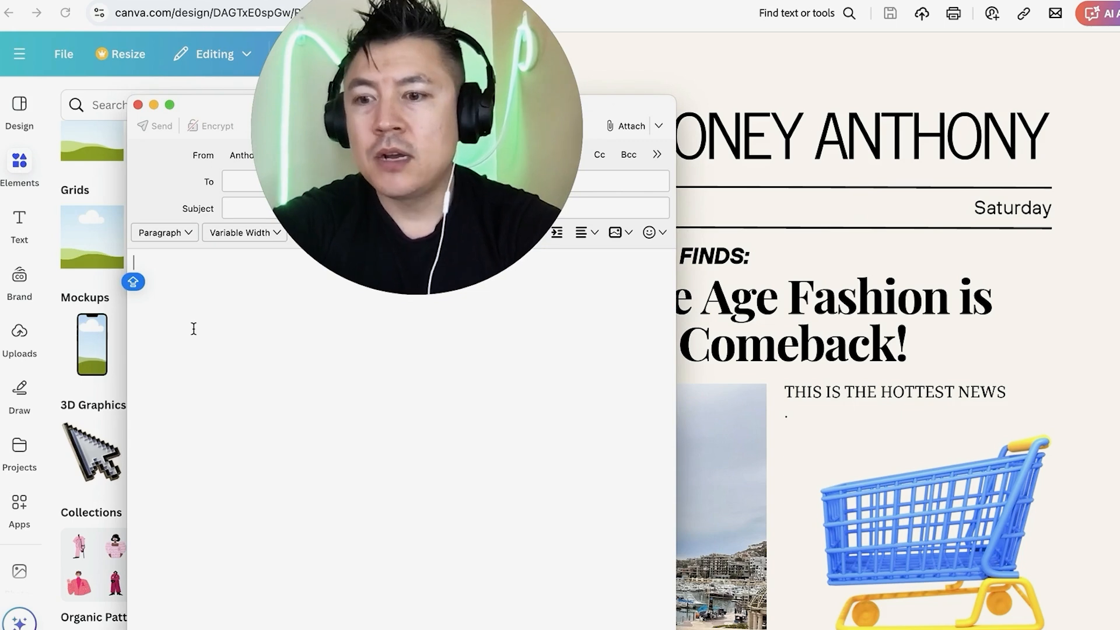
type("hey this Anthony.")
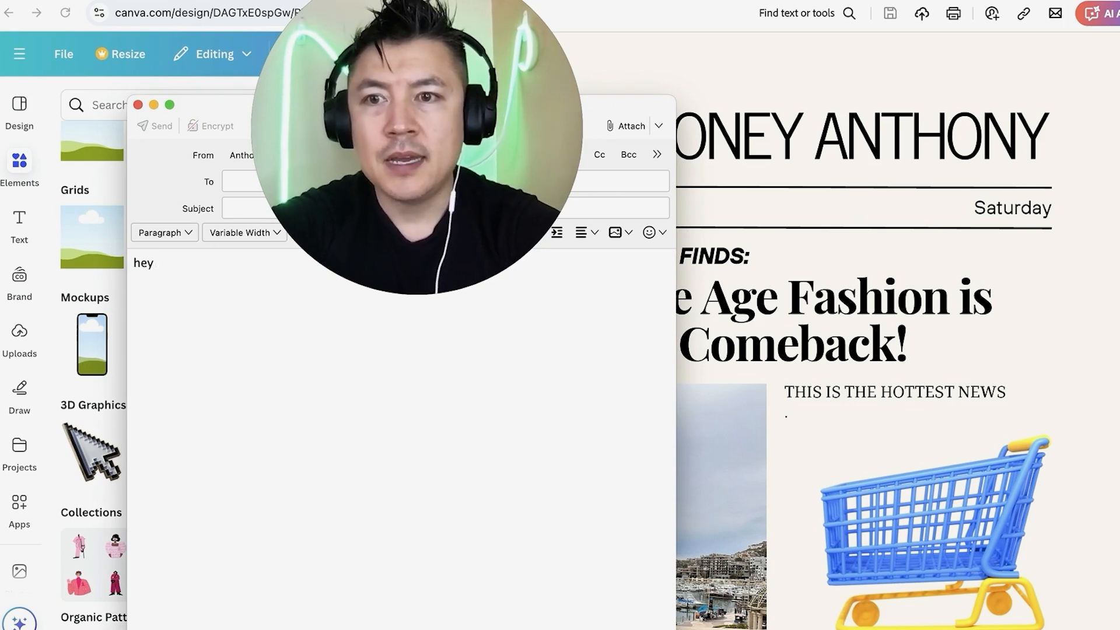
key("Return")
type("Here is ")
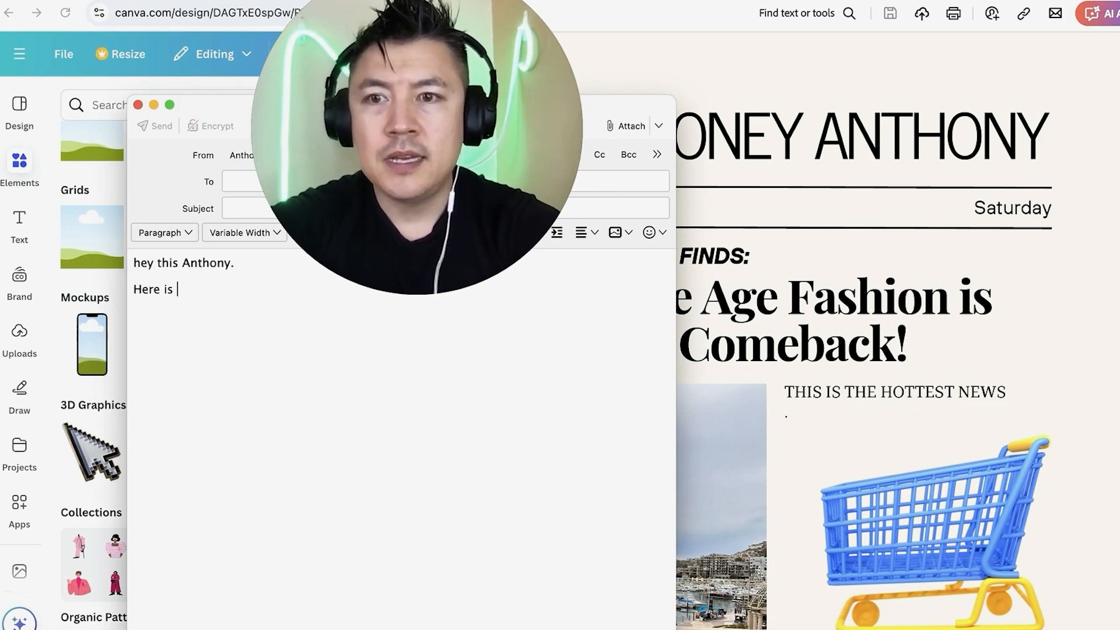
type("my downloadable email newsletter.")
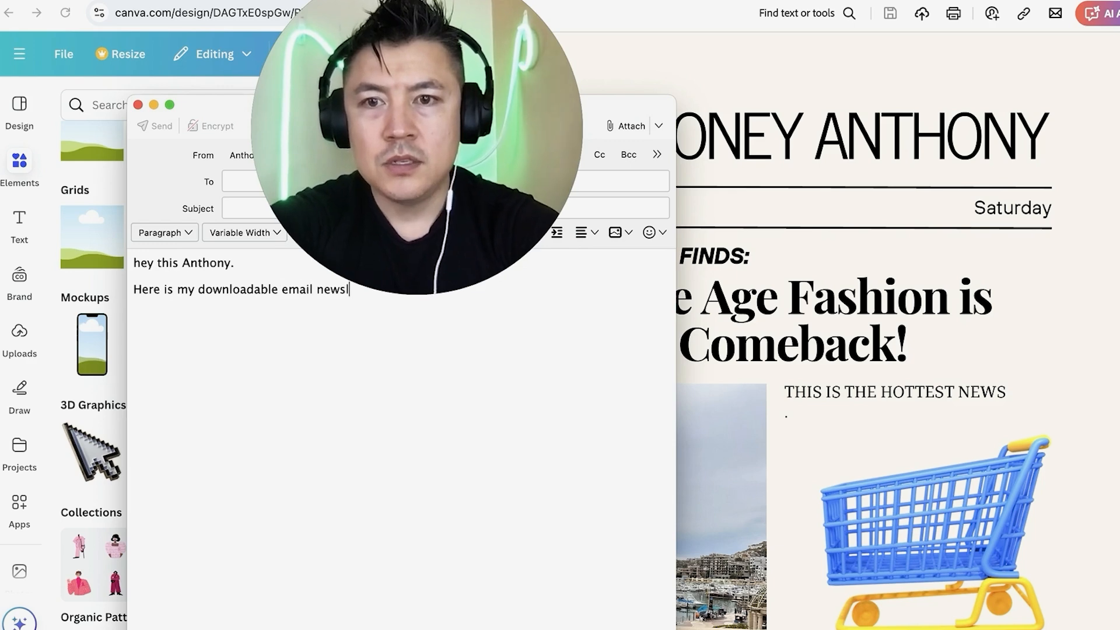
key("Return")
type("Here is the")
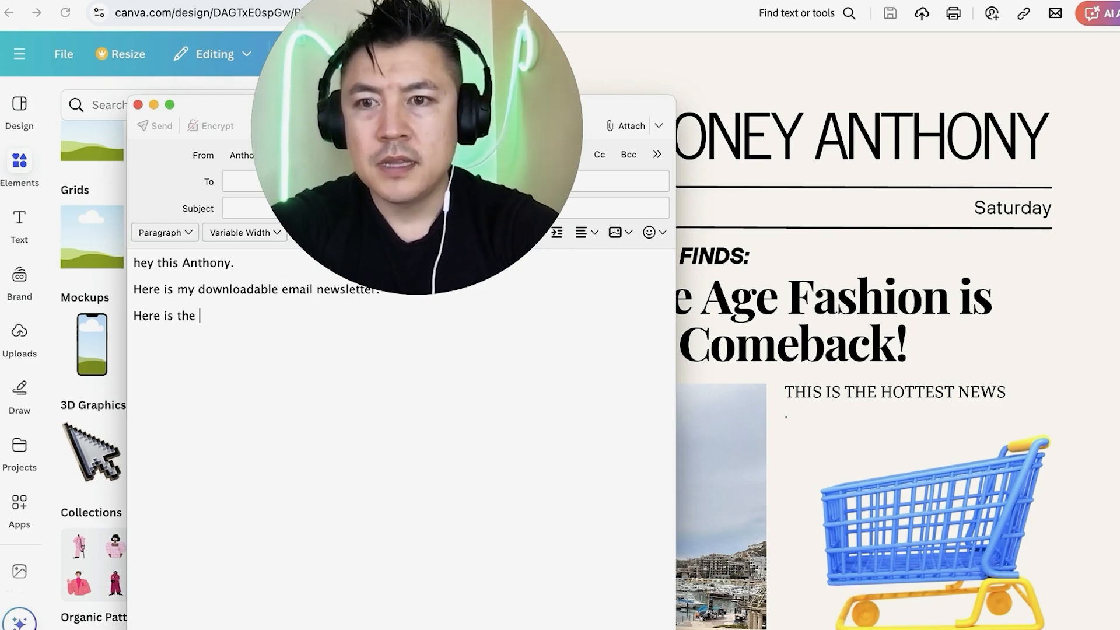
type(" link:")
key("Return")
key("super+v")
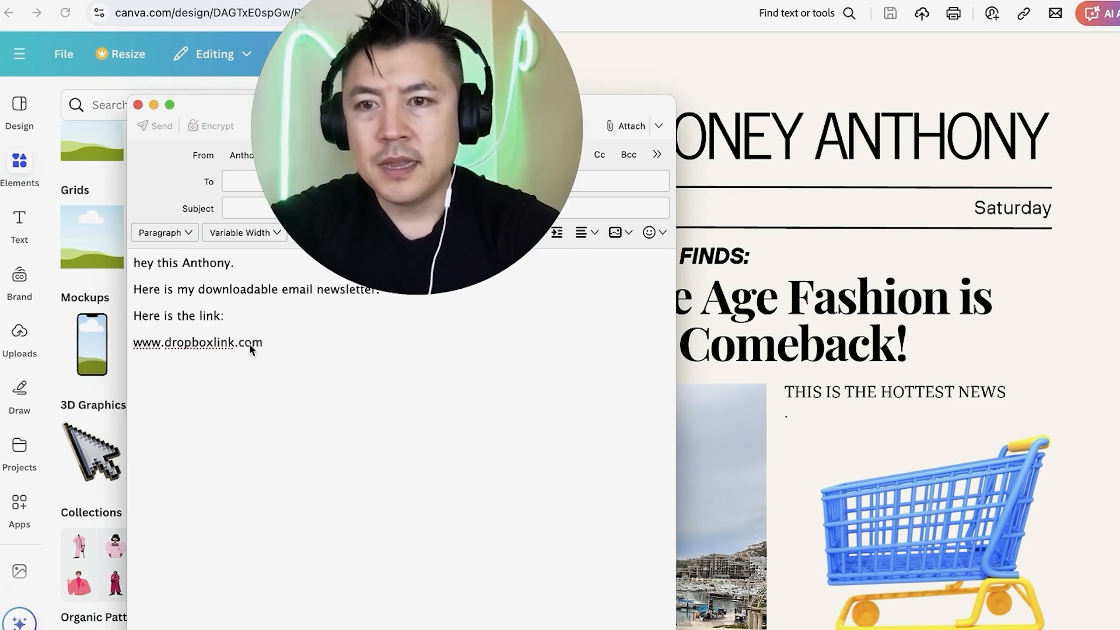
key("Return")
type("-Anthony")
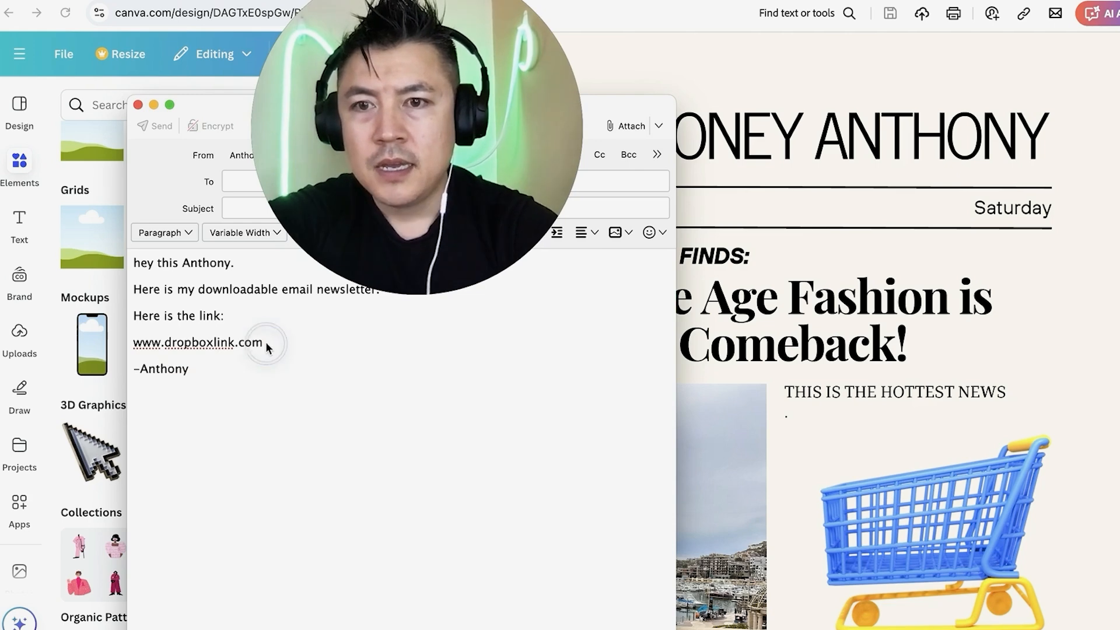
left_click_drag(265, 341, 135, 344)
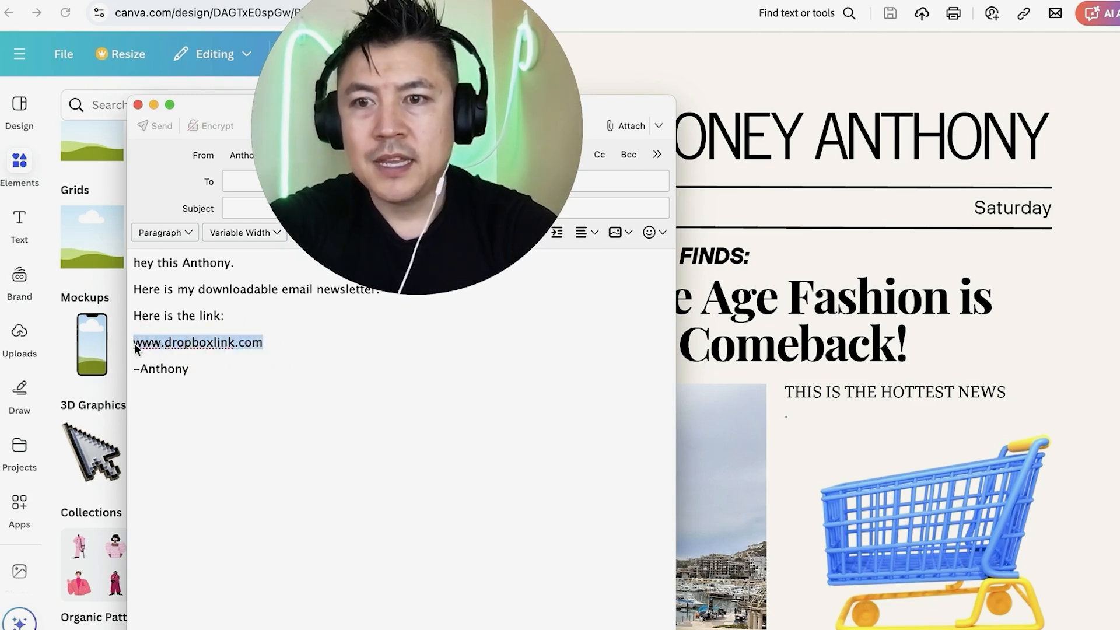